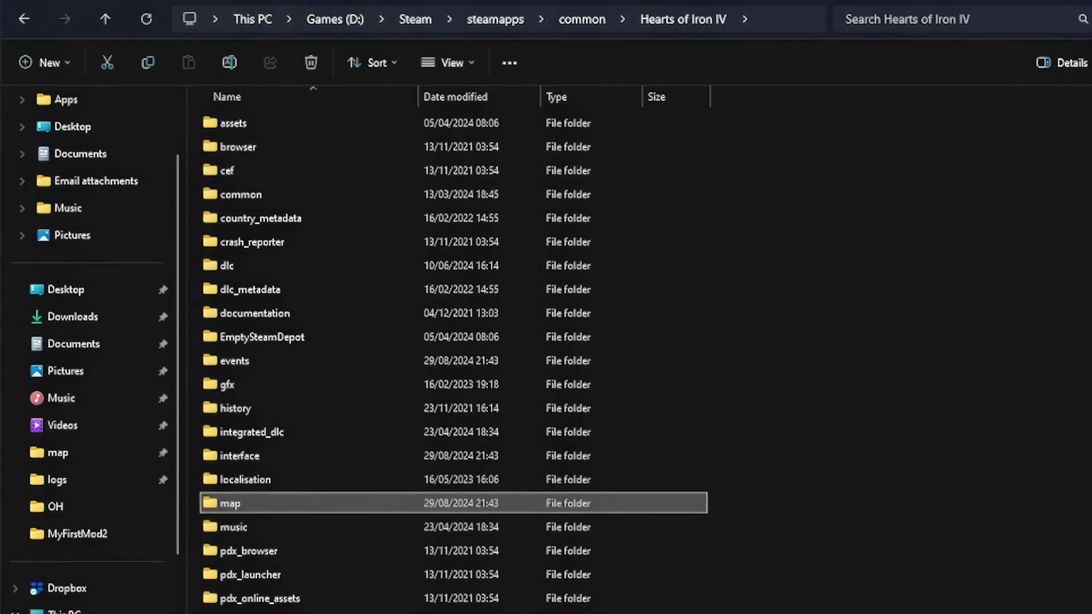
Step: Browse the Hearts of Iron IV map folder and consult the Notes section of the Map modding wiki page
{"action": "double_click", "coordinate": [367, 501]}
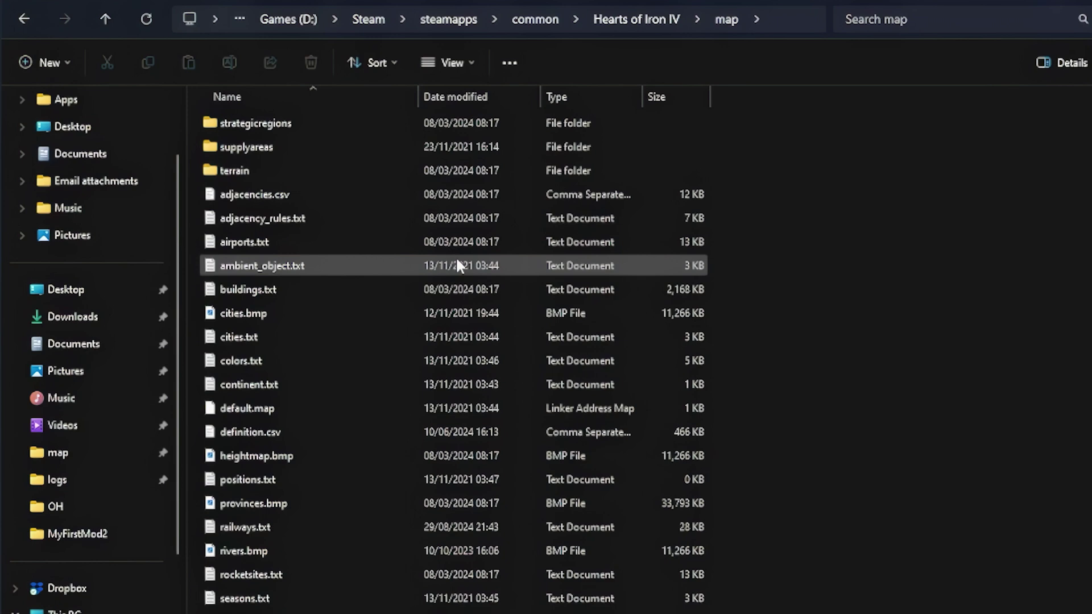
{"action": "left_click", "coordinate": [329, 176]}
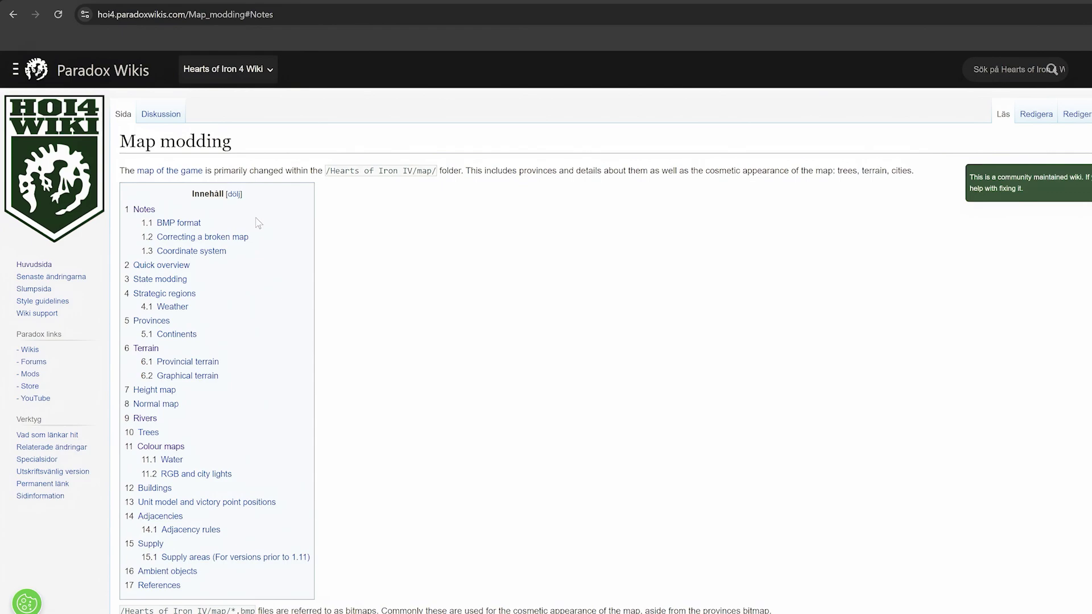
{"action": "left_click", "coordinate": [149, 211]}
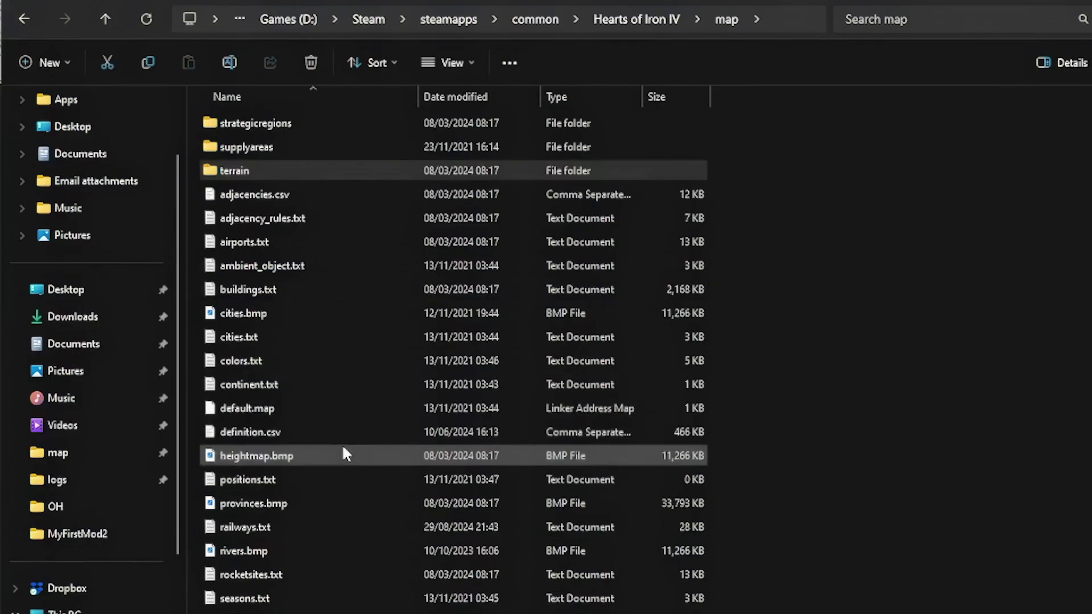
Step: Copy the game's heightmap.bmp into the MyFirstMod map folder and open the copy in Adobe Photoshop CS6
{"action": "left_click", "coordinate": [343, 449]}
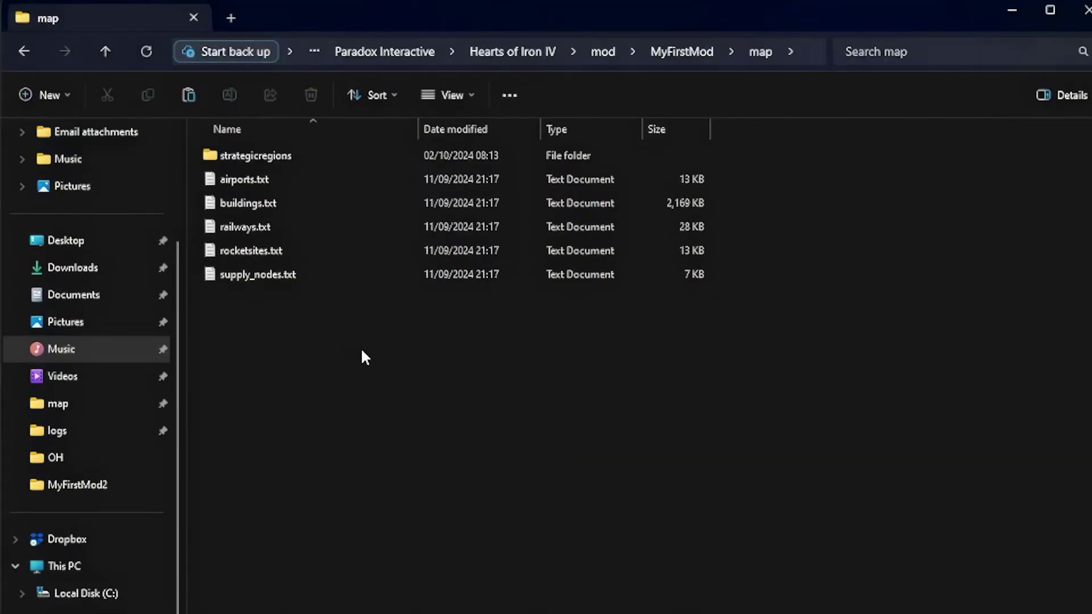
{"action": "key", "text": "ctrl+v"}
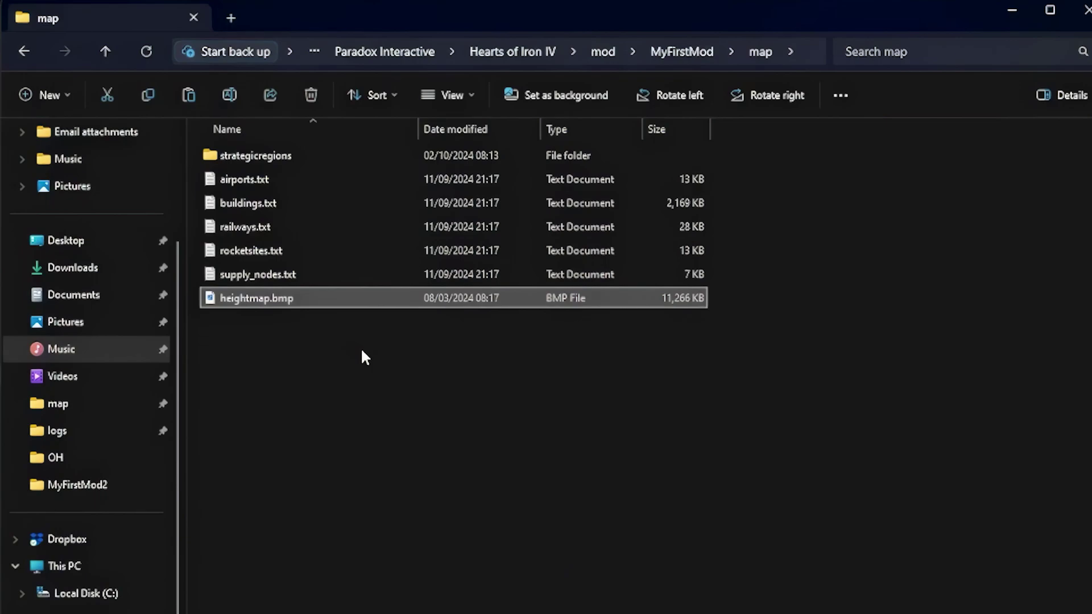
{"action": "right_click", "coordinate": [285, 305]}
{"action": "mouse_move", "coordinate": [507, 54]}
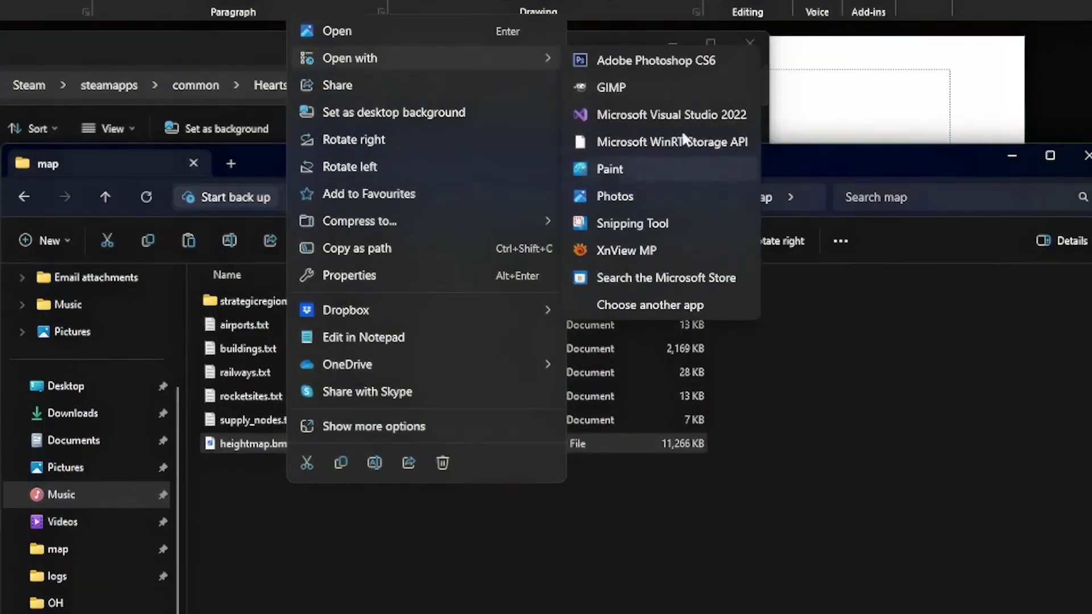
{"action": "left_click", "coordinate": [648, 60]}
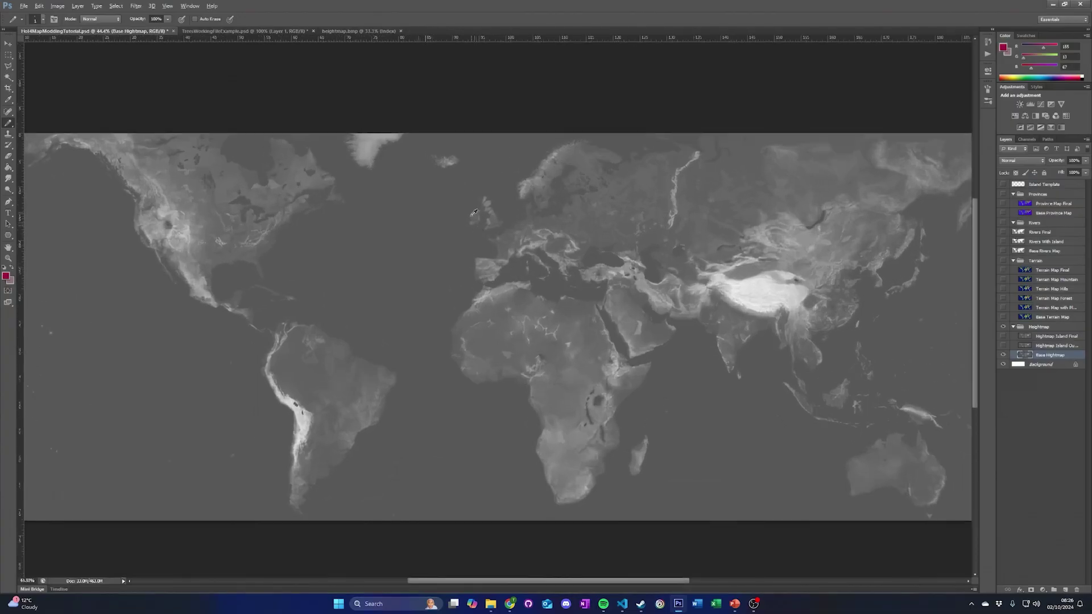
Step: Make the heightmap island outline layer visible and sample the new island's grey as the foreground colour
{"action": "scroll", "coordinate": [497, 251], "scroll_direction": "up", "scroll_amount": 3}
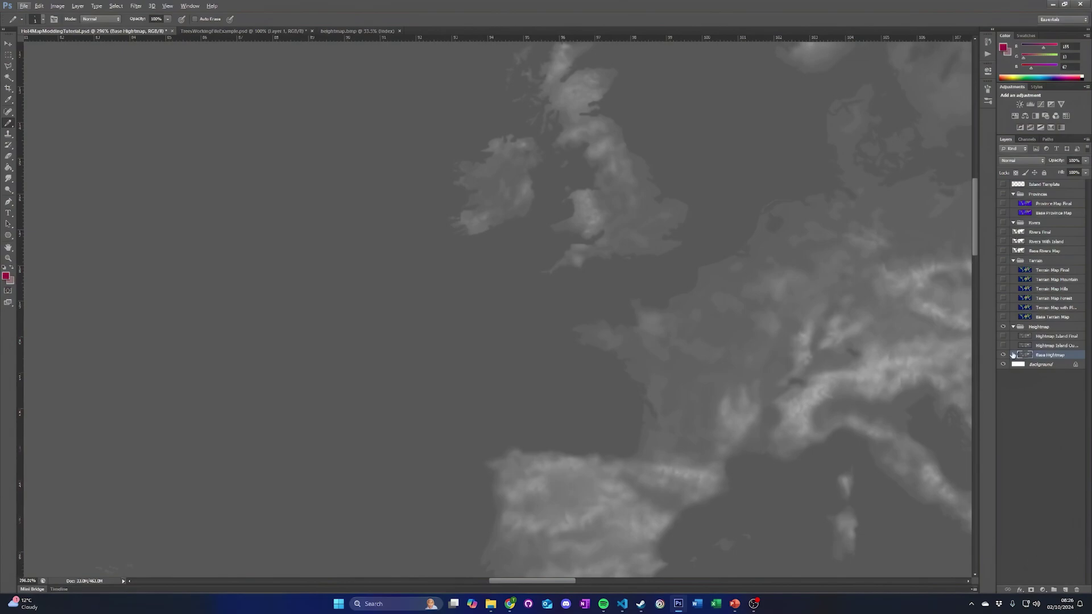
{"action": "left_click", "coordinate": [1003, 345]}
{"action": "scroll", "coordinate": [497, 305], "scroll_direction": "up", "scroll_amount": 10}
{"action": "left_click", "coordinate": [576, 260], "text": "alt"}
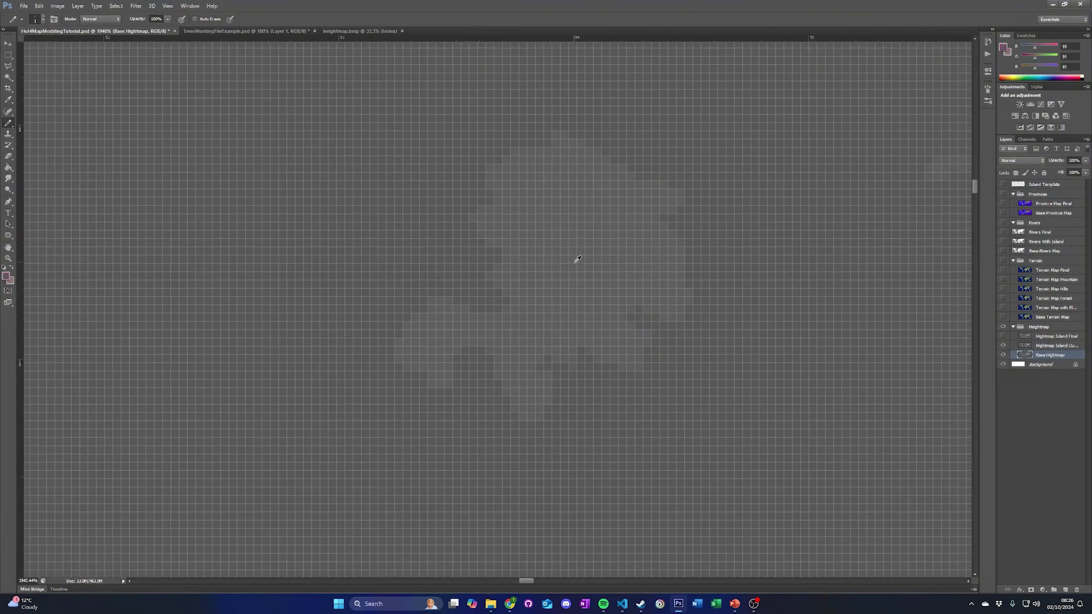
Step: Toggle the Island Template layer on and off to compare its shape with the heightmap island
{"action": "scroll", "coordinate": [552, 320], "scroll_direction": "down", "scroll_amount": 3}
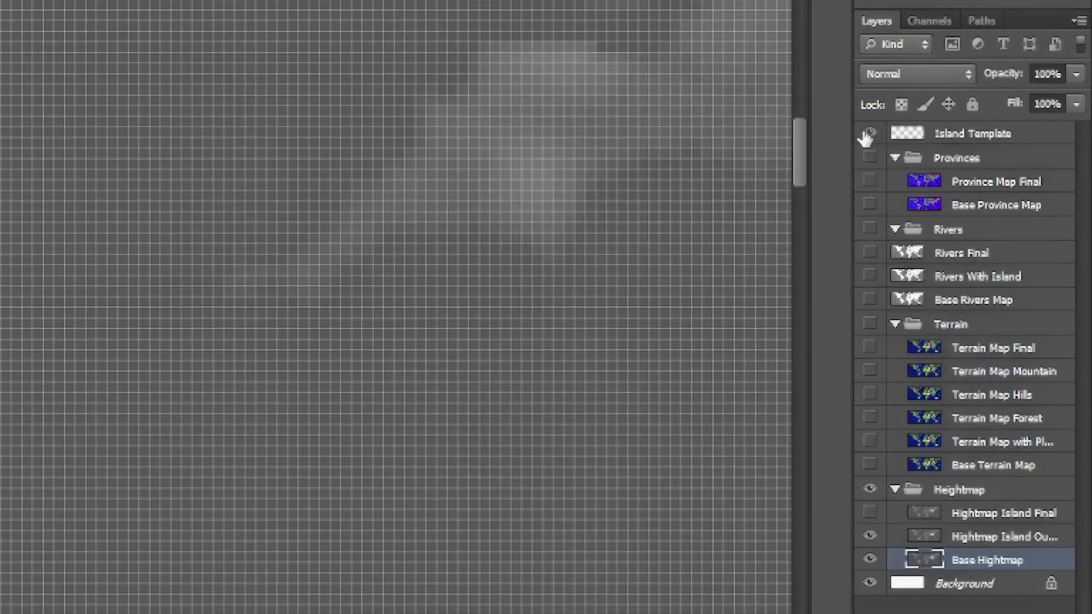
{"action": "left_click", "coordinate": [1002, 184]}
{"action": "left_click", "coordinate": [1003, 184]}
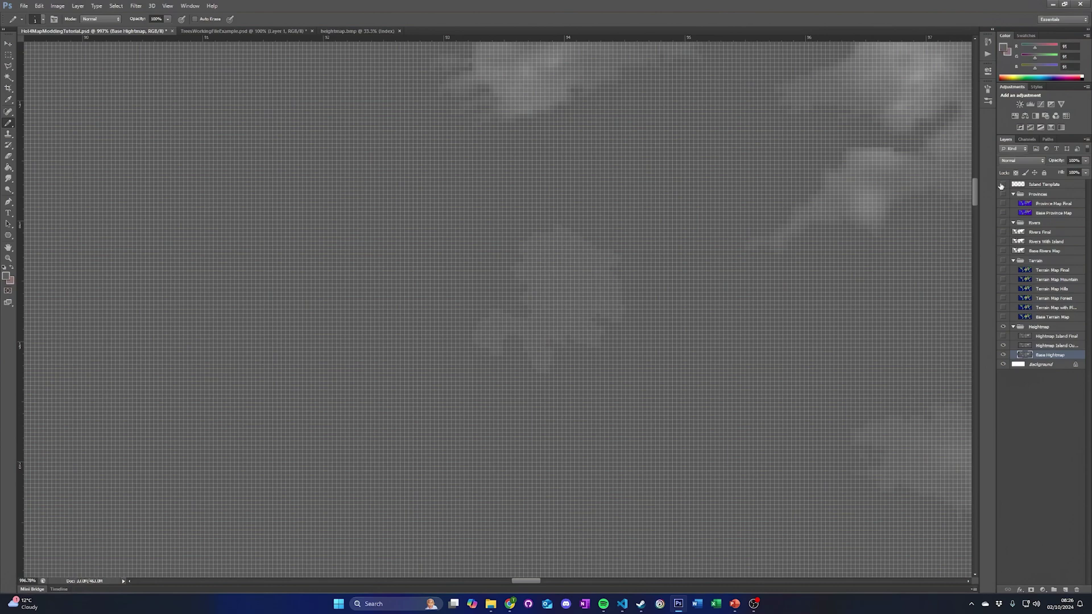
{"action": "left_click", "coordinate": [1003, 184]}
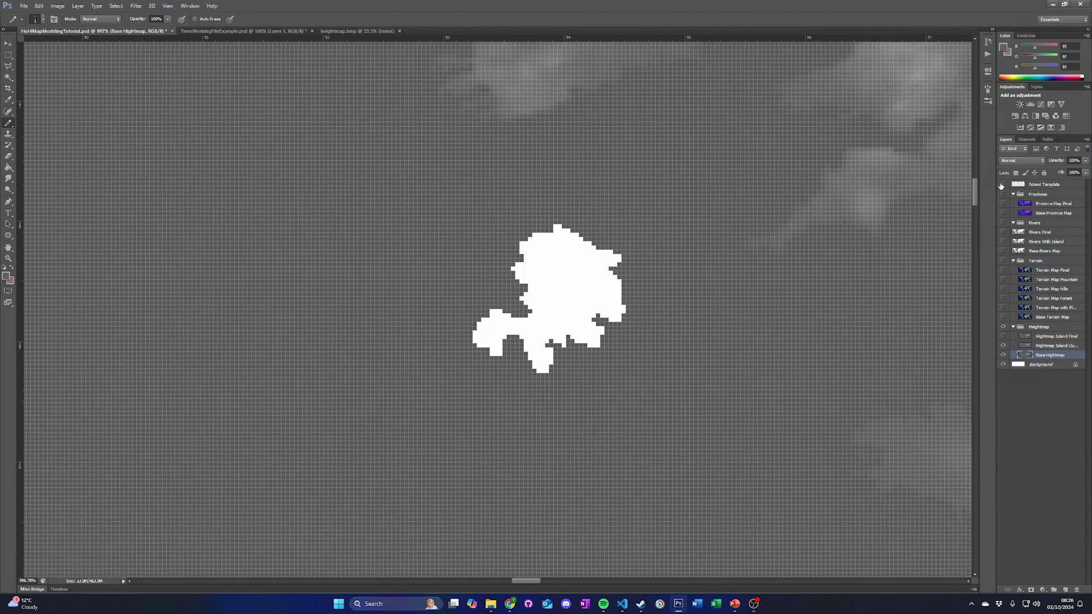
{"action": "left_click", "coordinate": [1002, 185]}
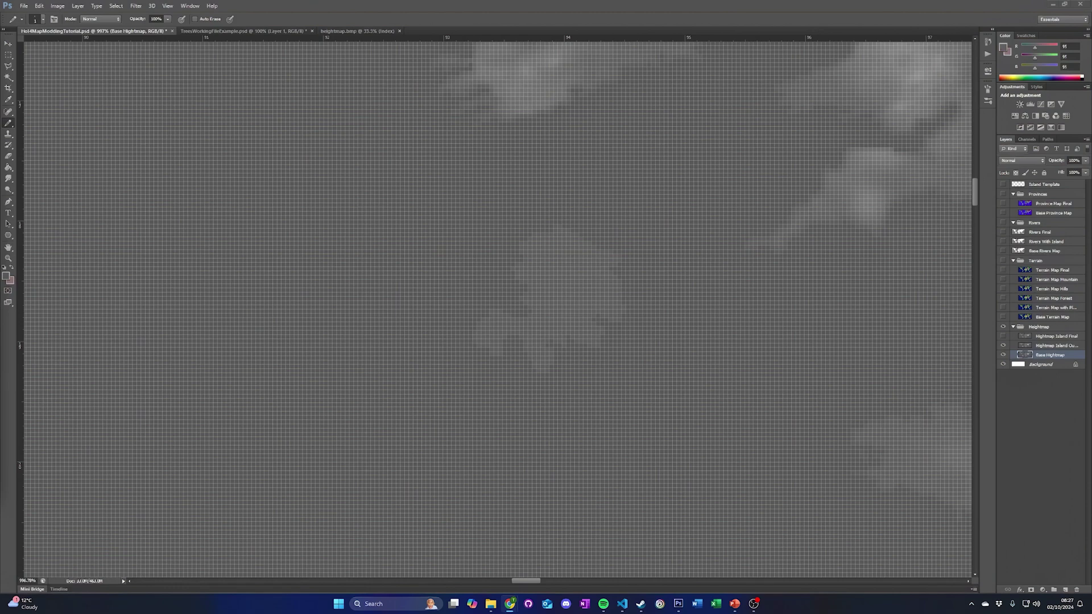
Step: Show the Hightmap Island Final layer, switch to the Brush tool and review its size, hardness and opacity settings
{"action": "left_click", "coordinate": [1002, 336]}
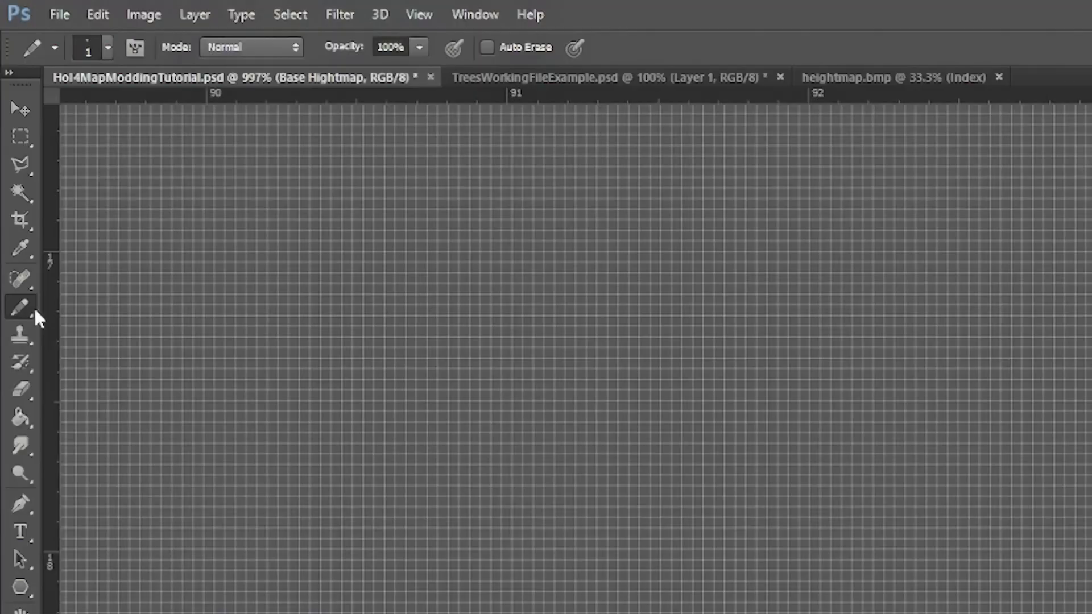
{"action": "right_click", "coordinate": [12, 122]}
{"action": "left_click", "coordinate": [27, 122]}
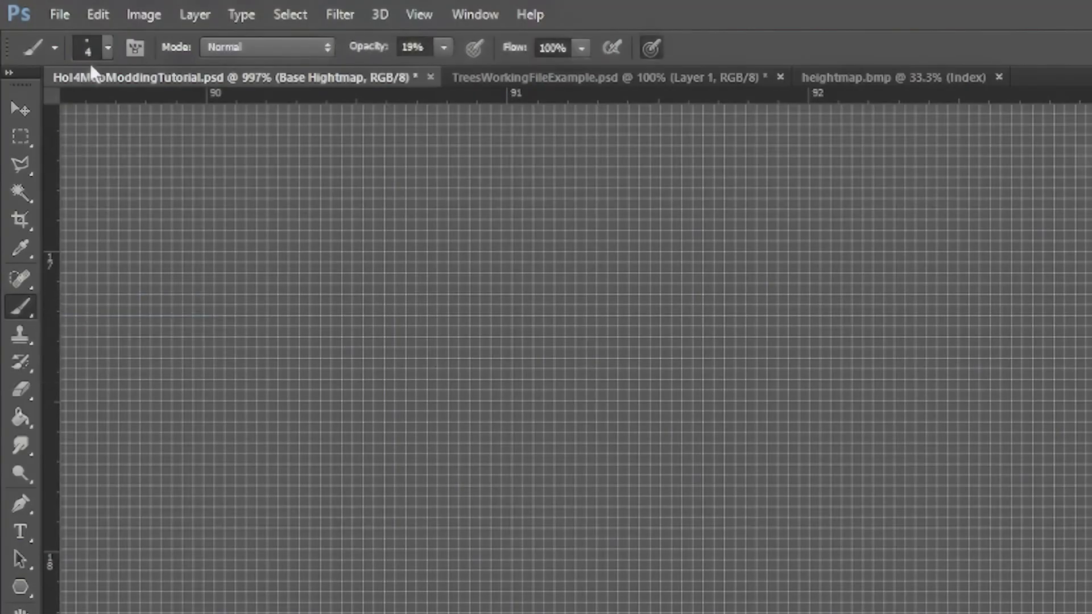
{"action": "left_click", "coordinate": [102, 42]}
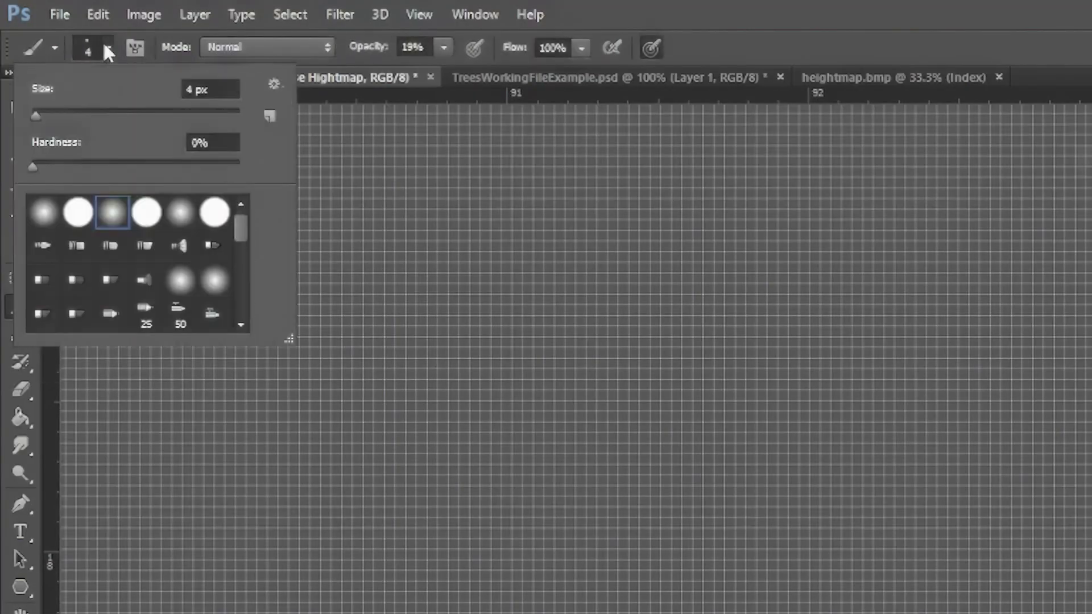
{"action": "left_click", "coordinate": [434, 49]}
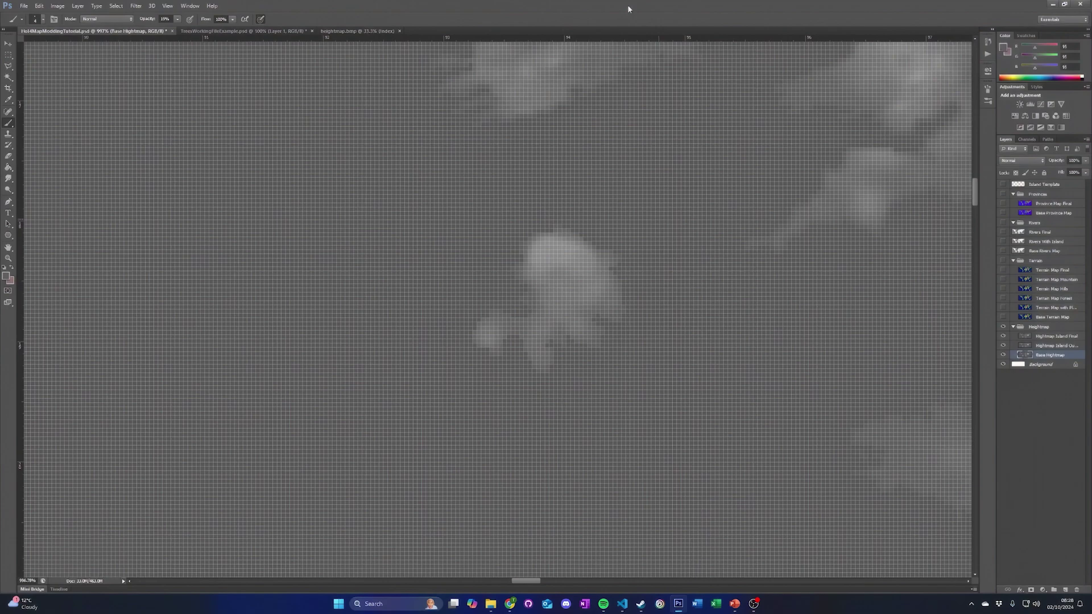
Step: Activate the Hightmap Island Final layer and select the entire canvas
{"action": "scroll", "coordinate": [551, 221], "scroll_direction": "down", "scroll_amount": 5}
{"action": "scroll", "coordinate": [551, 221], "scroll_direction": "down", "scroll_amount": 5}
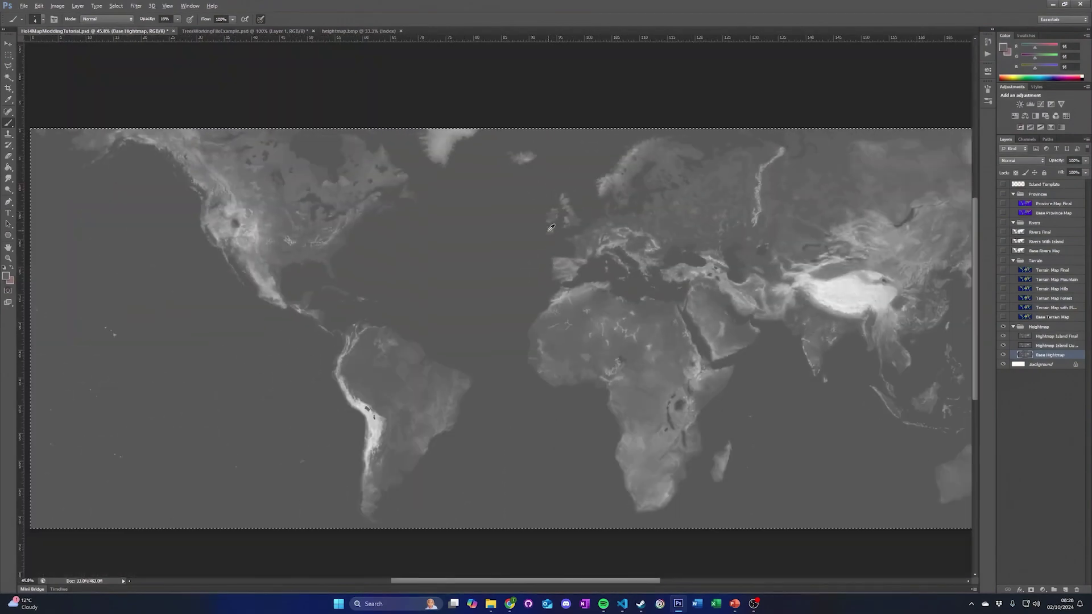
{"action": "key", "text": "alt+]"}
{"action": "key", "text": "ctrl+a"}
{"action": "key", "text": "ctrl+minus"}
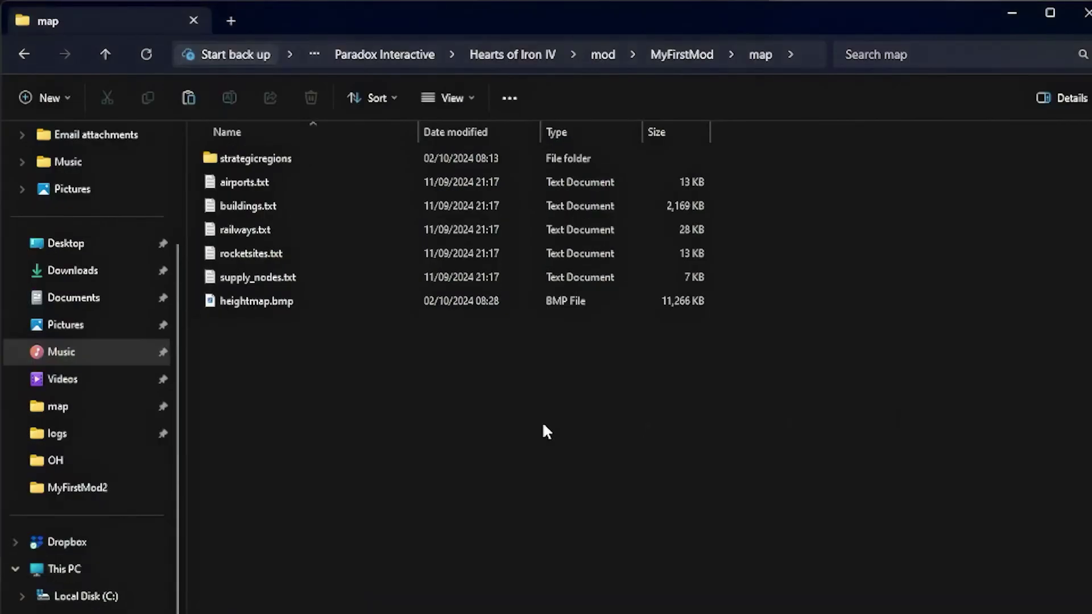
Step: Paste terrain.bmp into the MyFirstMod map folder and consult the Terrain section of the Map modding wiki page
{"action": "key", "text": "ctrl+v"}
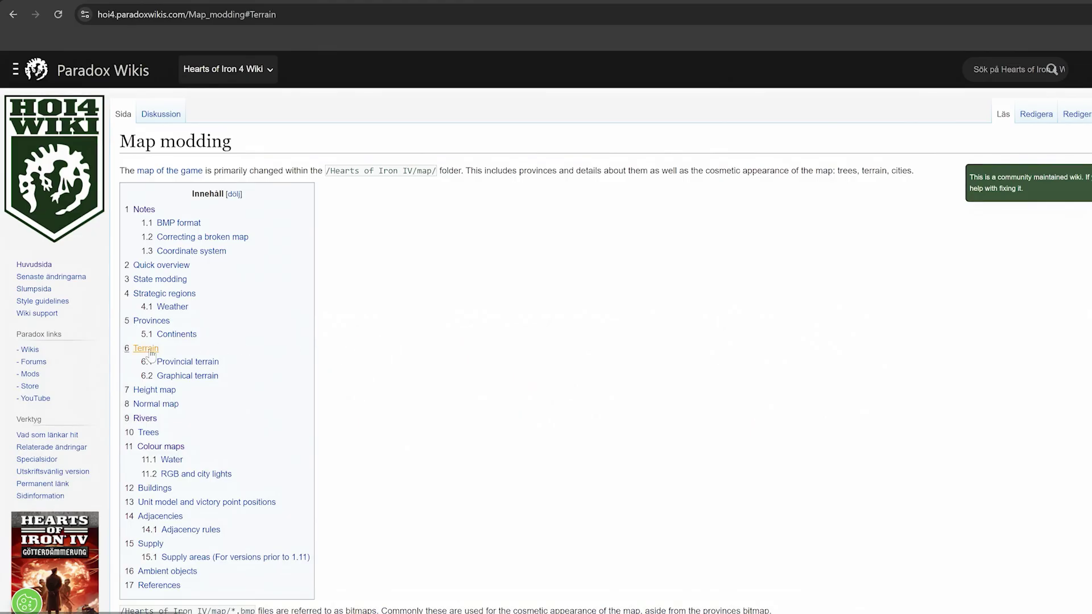
{"action": "left_click", "coordinate": [144, 348]}
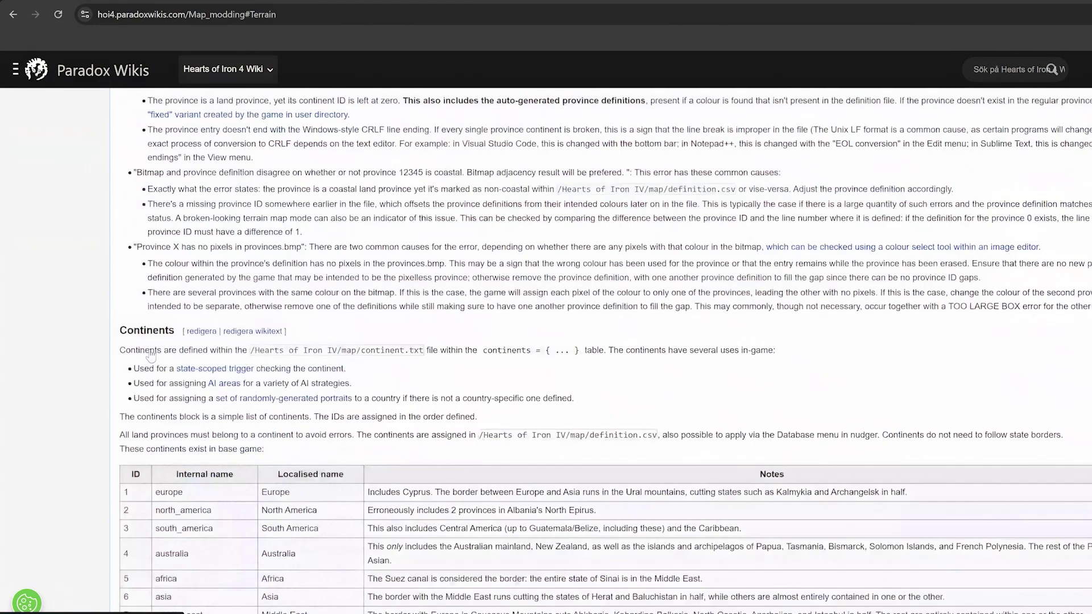
{"action": "middle_click", "coordinate": [72, 335]}
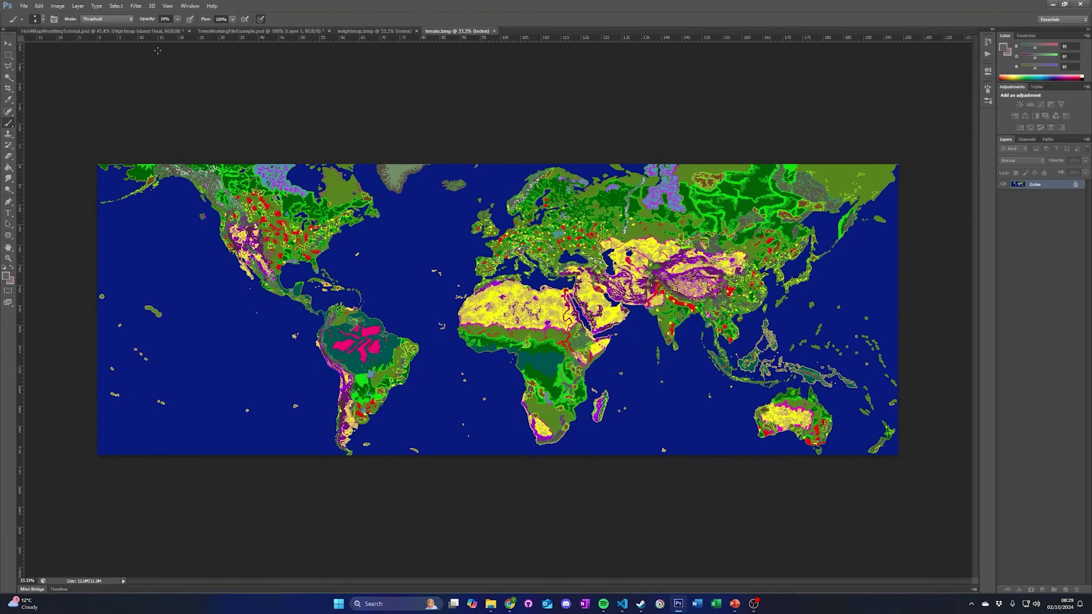
Step: Show the Base Terrain Map layer in HoI4MapModdingTutorial.psd, focusing on the sea west of France
{"action": "left_click", "coordinate": [103, 31]}
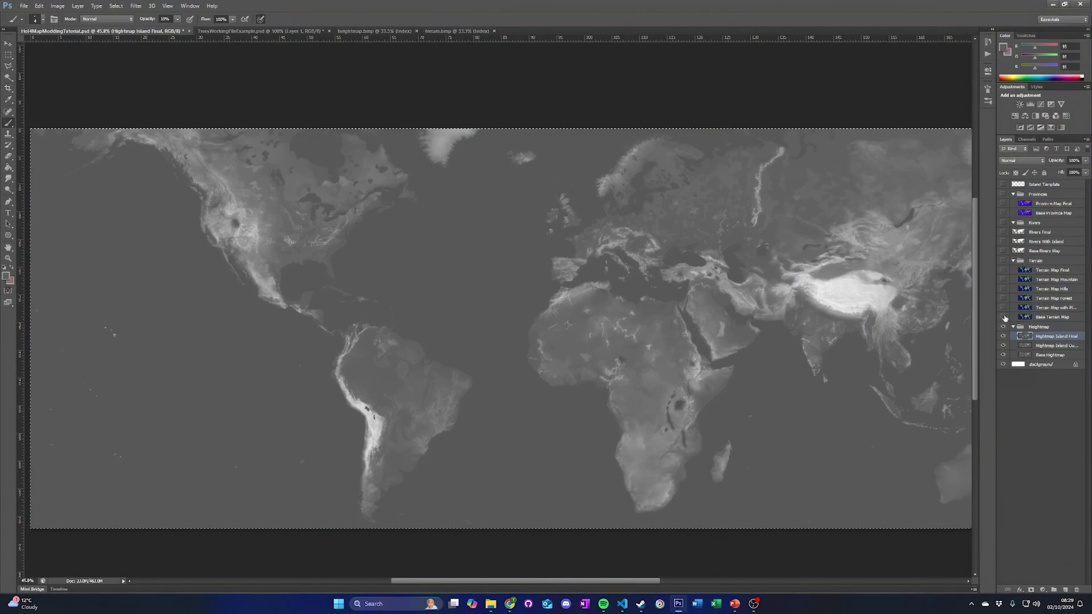
{"action": "left_click", "coordinate": [1004, 317]}
{"action": "scroll", "coordinate": [572, 249], "scroll_direction": "up", "scroll_amount": 6}
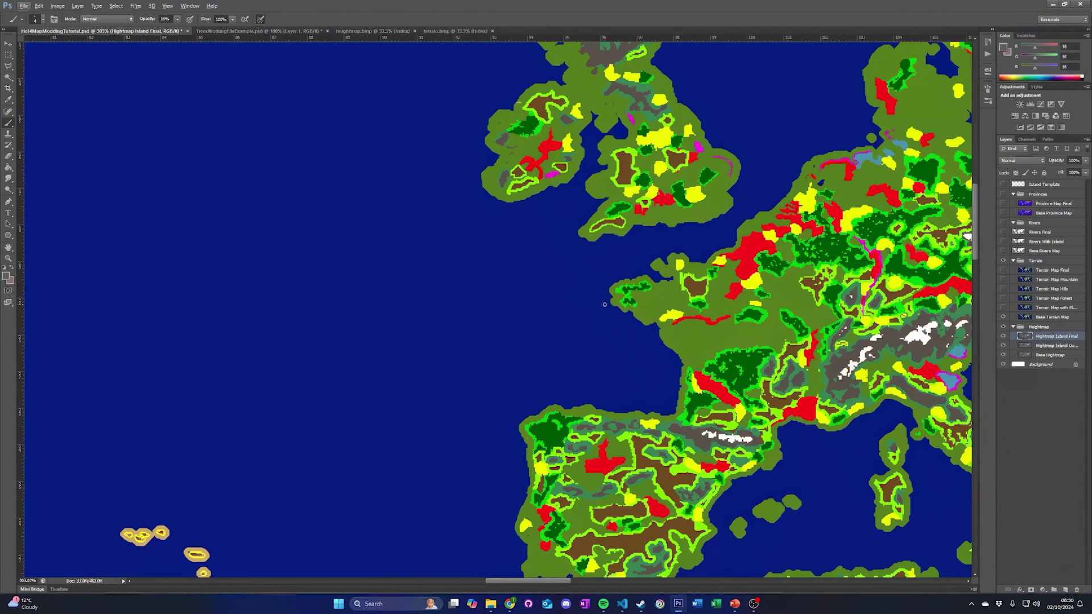
Step: Set the foreground colour to the plains green, RGB 86, 124, 27
{"action": "left_click", "coordinate": [1065, 46]}
{"action": "type", "text": "86"}
{"action": "key", "text": "Tab"}
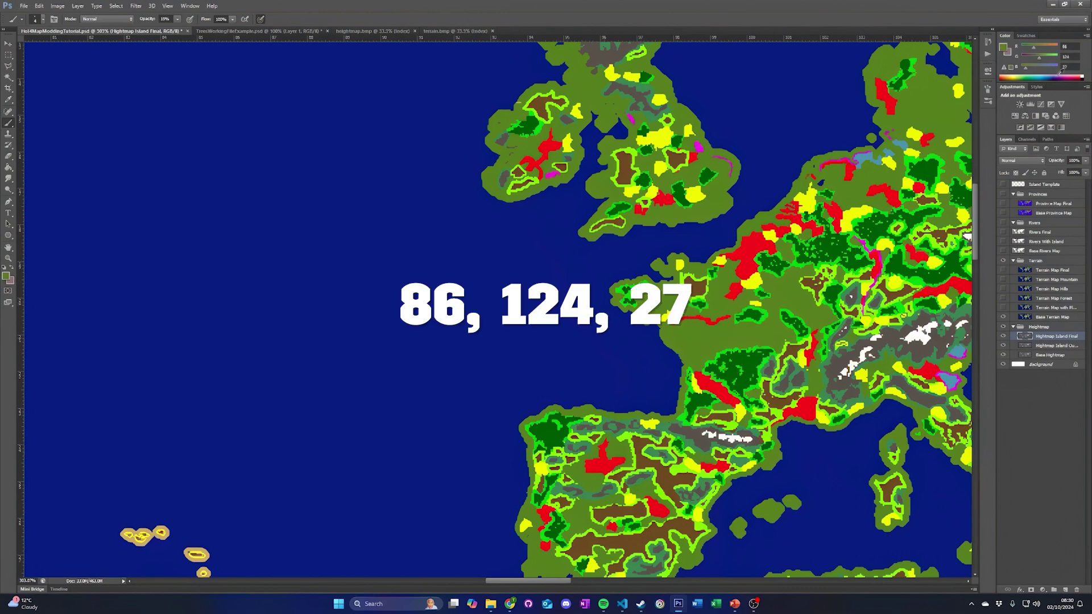
{"action": "type", "text": "124"}
{"action": "key", "text": "Tab"}
{"action": "type", "text": "27"}
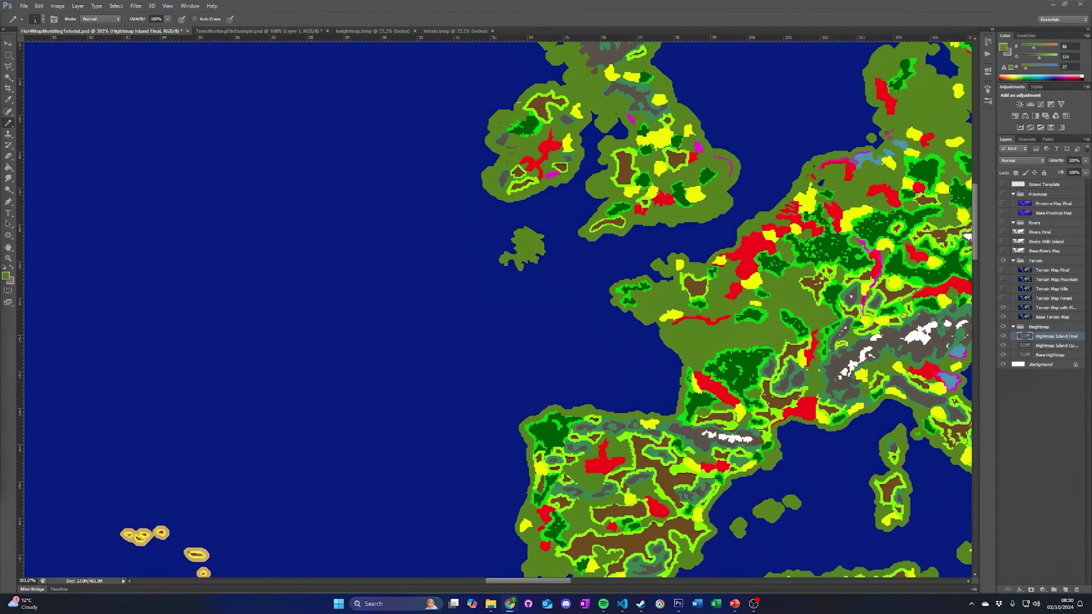
Step: Sample the light green forest border (6, 200, 11) and the dark green forest interior (0, 86, 6) in southwestern France
{"action": "left_click_drag", "start_coordinate": [572, 315], "coordinate": [367, 234]}
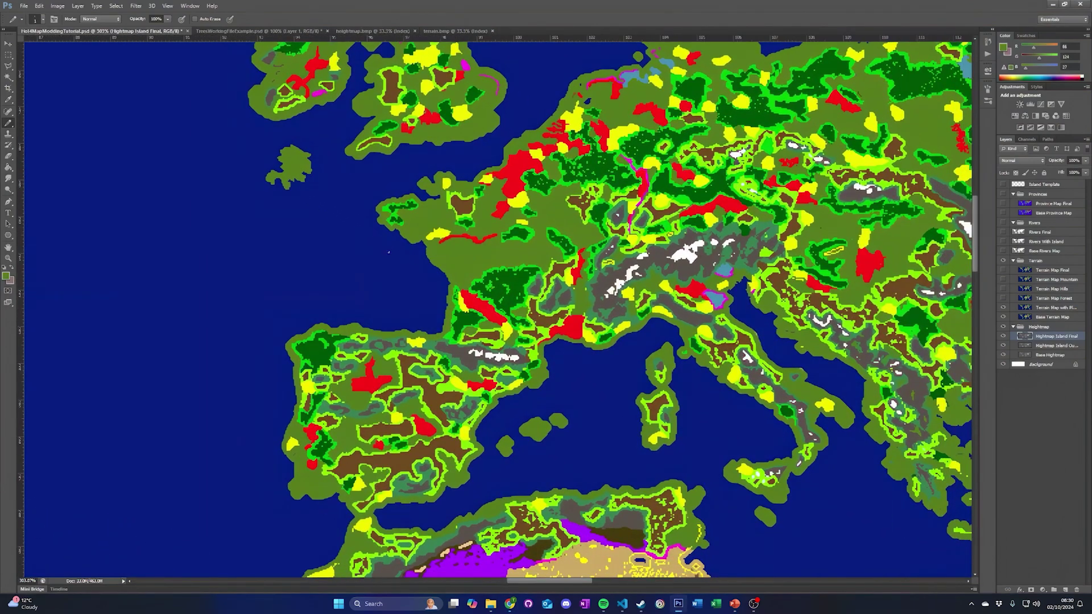
{"action": "scroll", "coordinate": [499, 282], "scroll_direction": "up", "scroll_amount": 5}
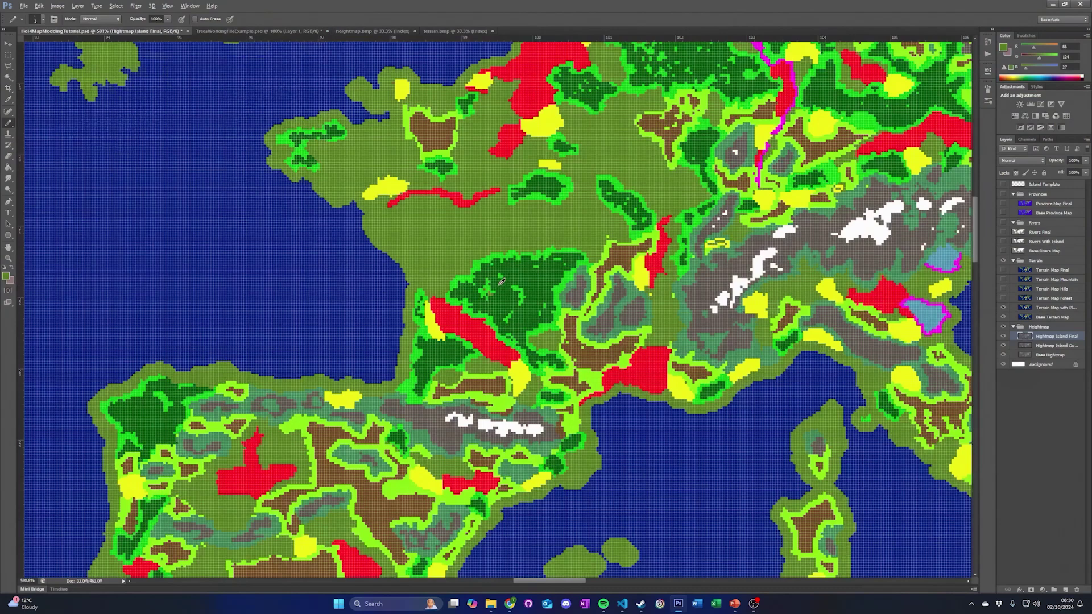
{"action": "left_click", "coordinate": [532, 278], "text": "alt"}
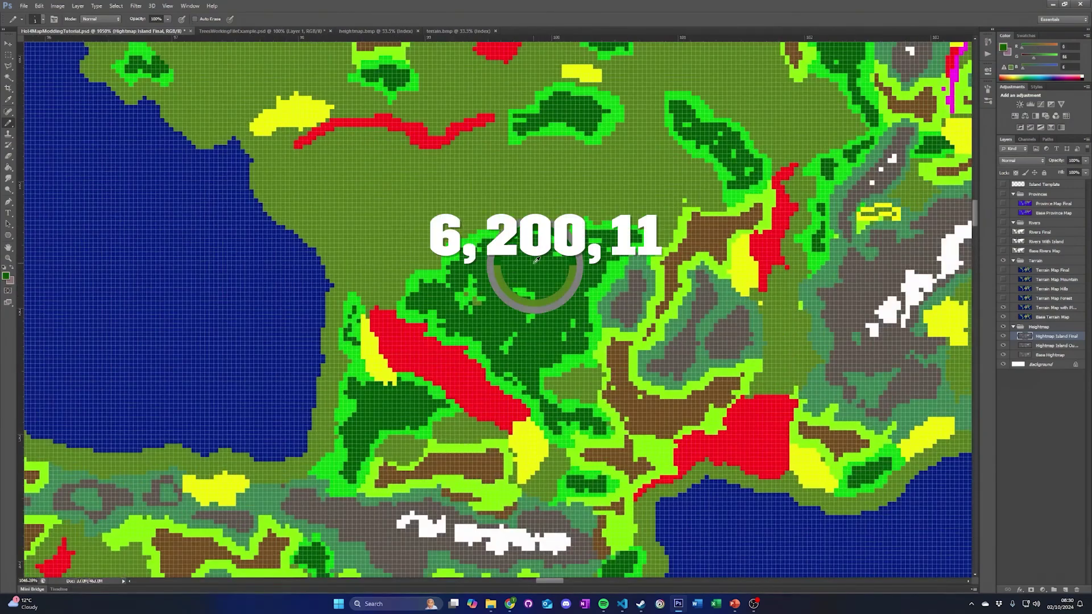
{"action": "left_click", "coordinate": [475, 234], "text": "alt"}
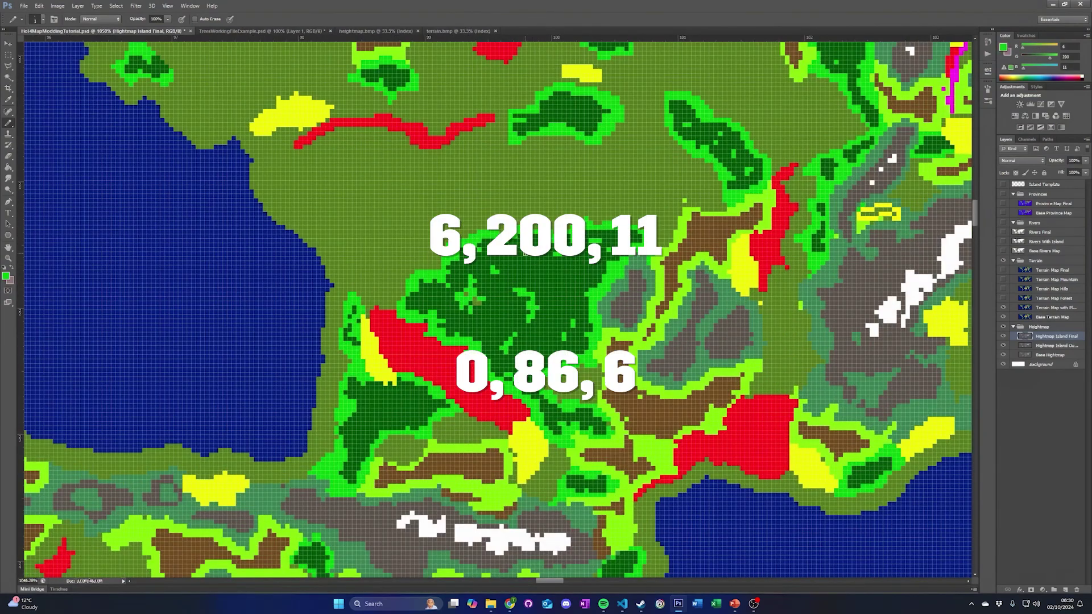
{"action": "left_click", "coordinate": [537, 265], "text": "alt"}
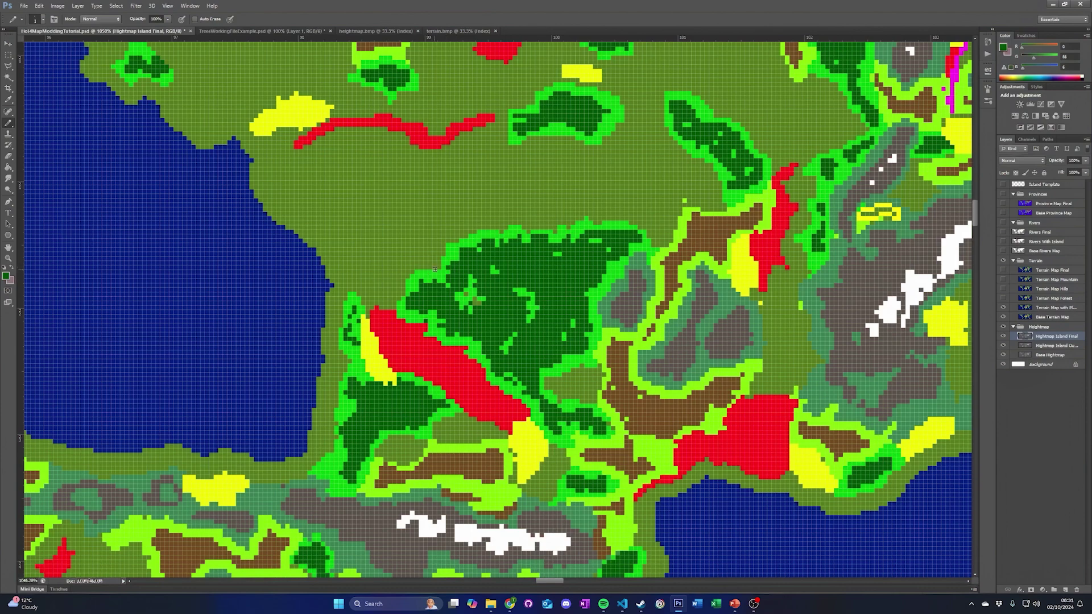
Step: Show the Terrain Map Forest, Hills, Mountain and Final layers in turn over the new island
{"action": "scroll", "coordinate": [398, 285], "scroll_direction": "left", "scroll_amount": 10}
{"action": "left_click", "coordinate": [1004, 298]}
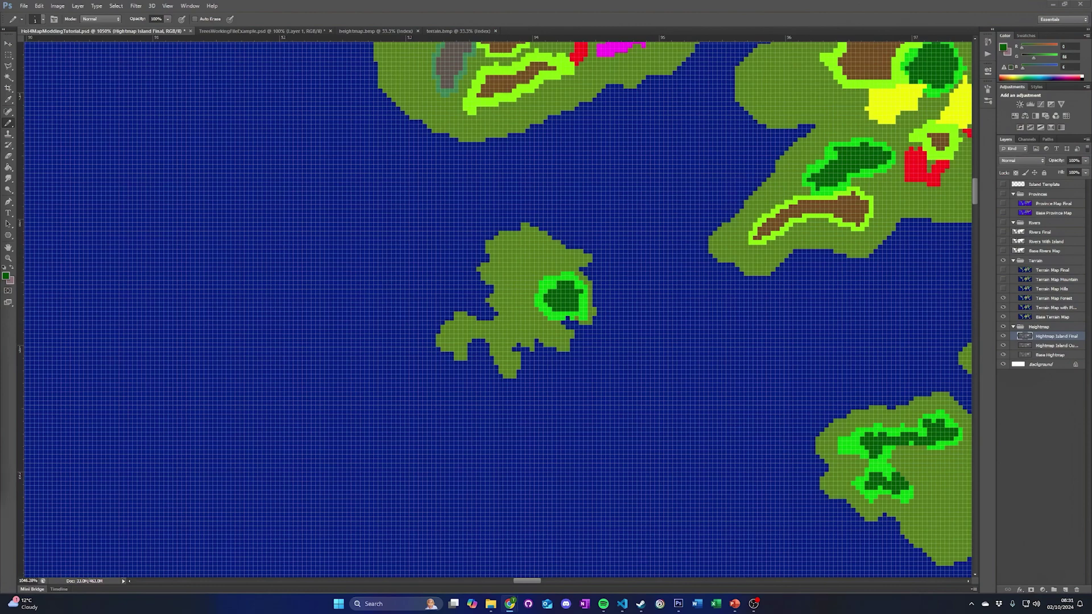
{"action": "left_click", "coordinate": [1003, 289]}
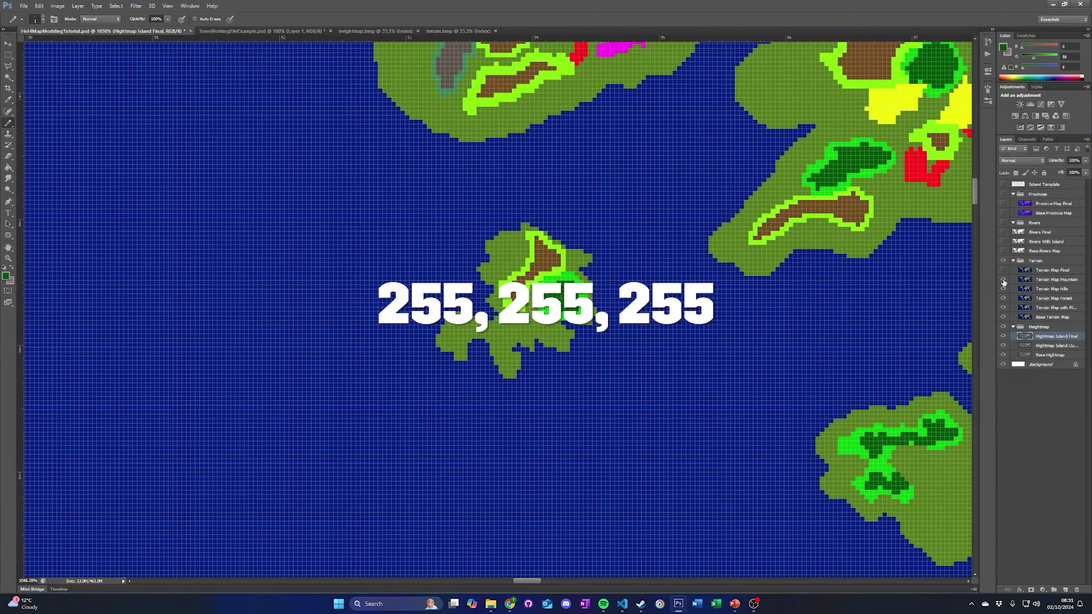
{"action": "left_click", "coordinate": [1003, 281]}
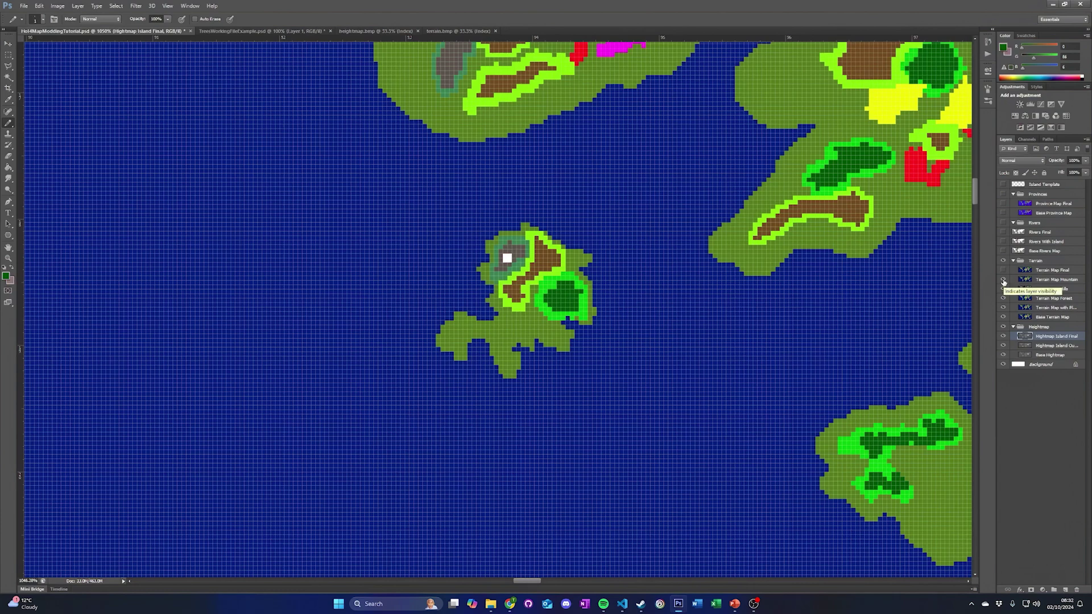
{"action": "left_click", "coordinate": [1003, 288]}
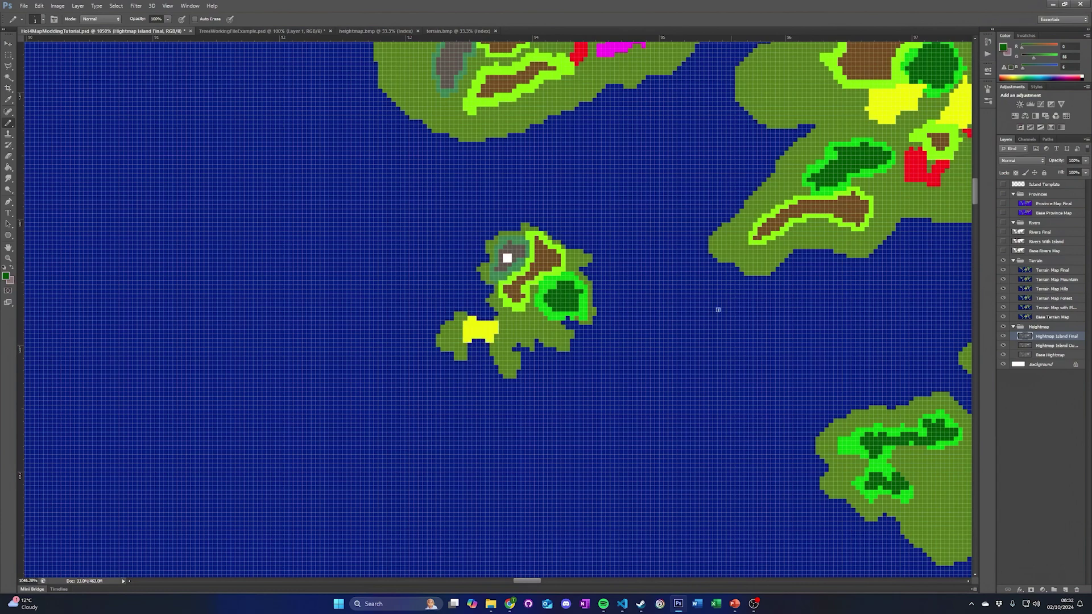
Step: Sample the yellow patch on the new island's southwestern arm as the foreground colour
{"action": "left_click", "coordinate": [480, 330], "text": "alt"}
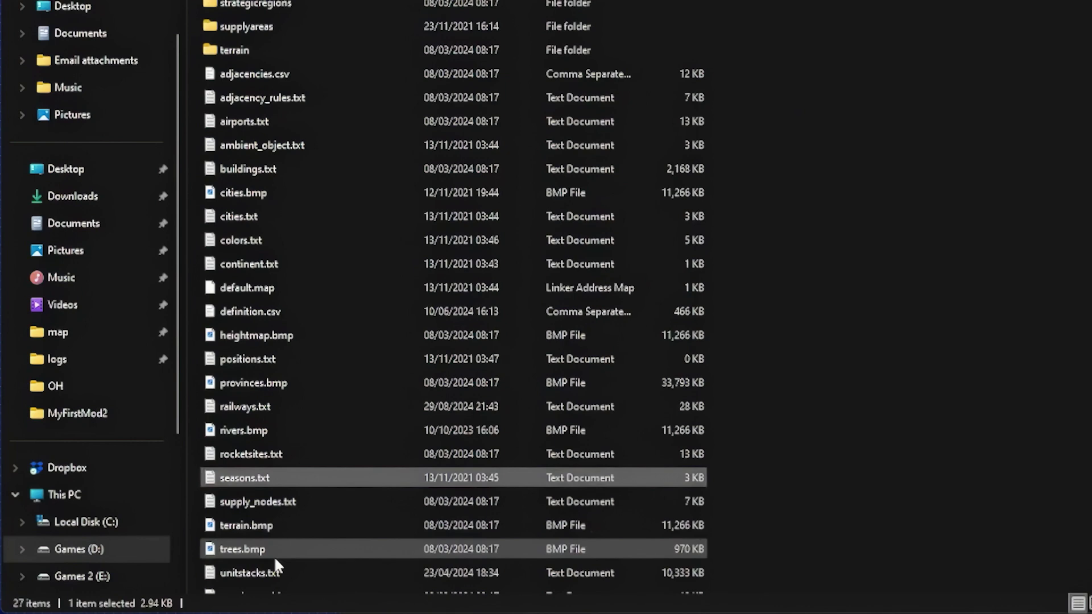
Step: Copy trees.bmp from the game's map folder into MyFirstMod's map folder and open the copy in Photoshop
{"action": "left_click", "coordinate": [274, 555]}
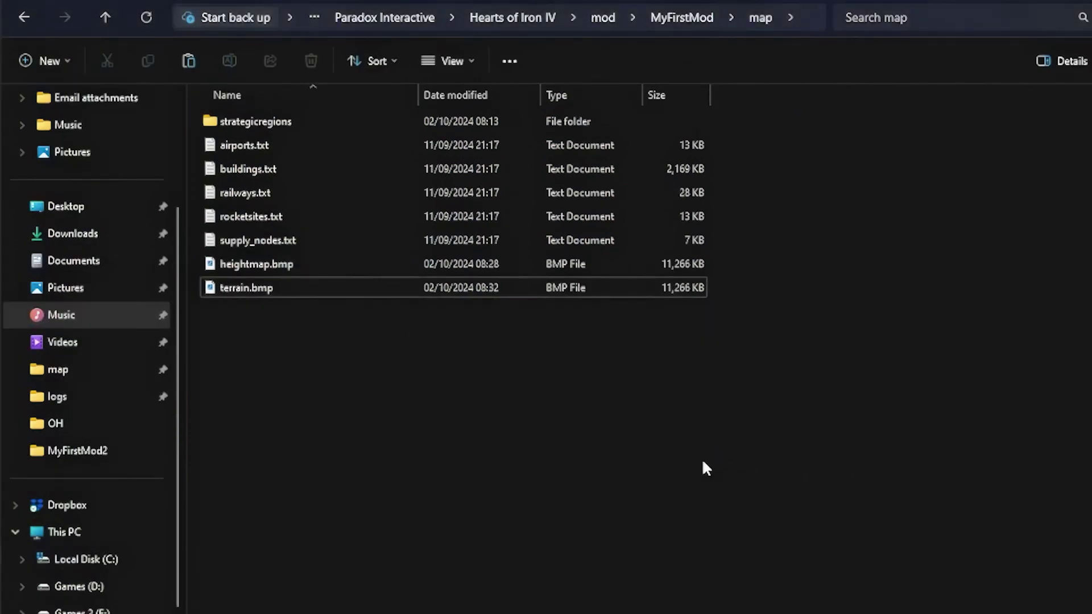
{"action": "key", "text": "ctrl+v"}
{"action": "double_click", "coordinate": [239, 313]}
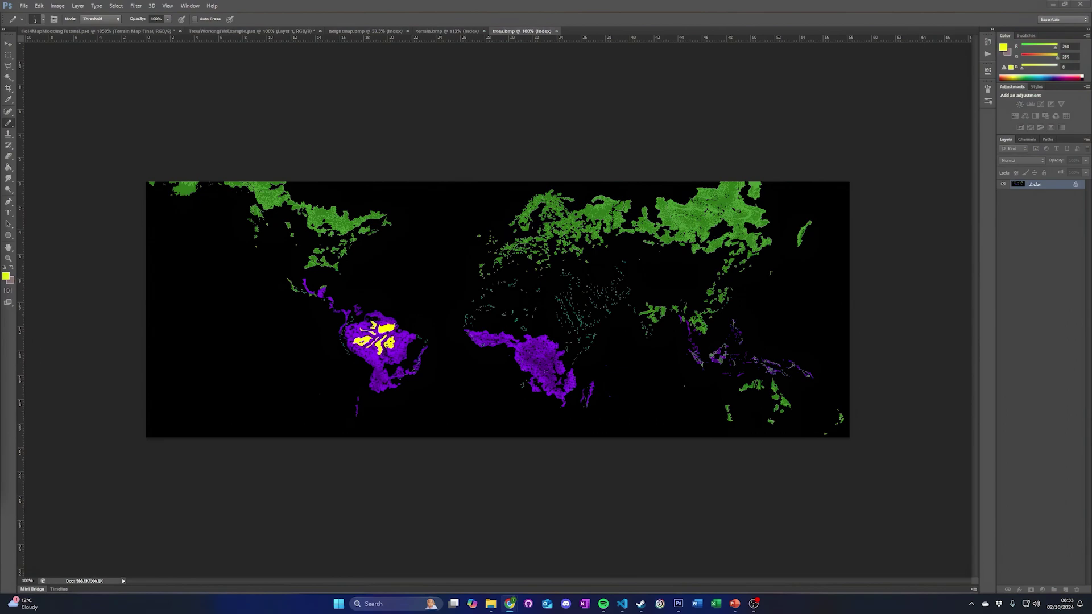
Step: Copy the map from terrain.bmp into TreesWorkingFileExample.psd as a new layer and scale it down to fit the canvas
{"action": "left_click", "coordinate": [447, 30]}
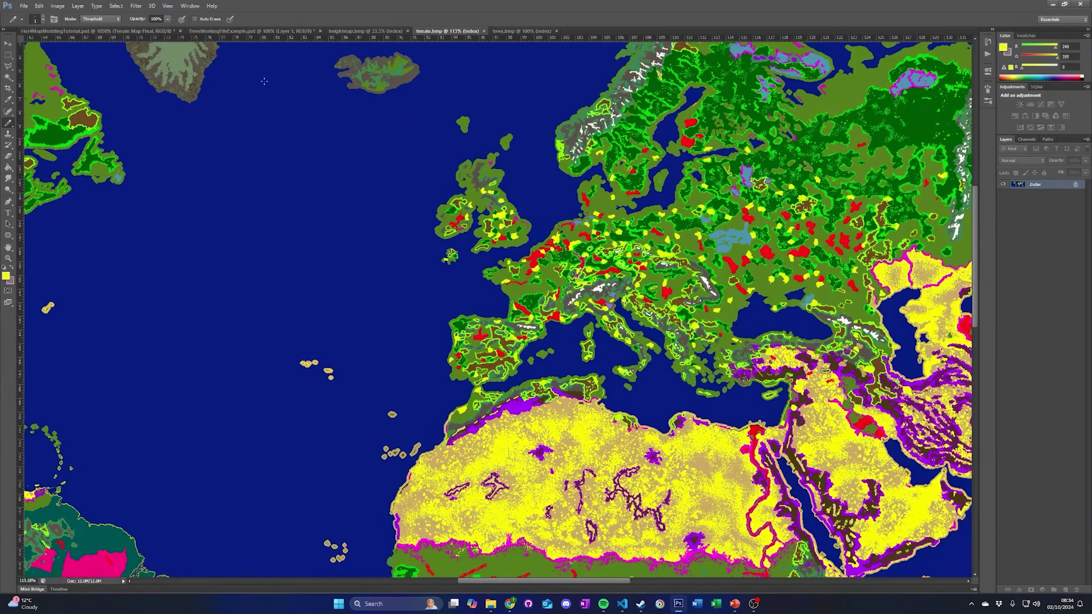
{"action": "left_click", "coordinate": [250, 31]}
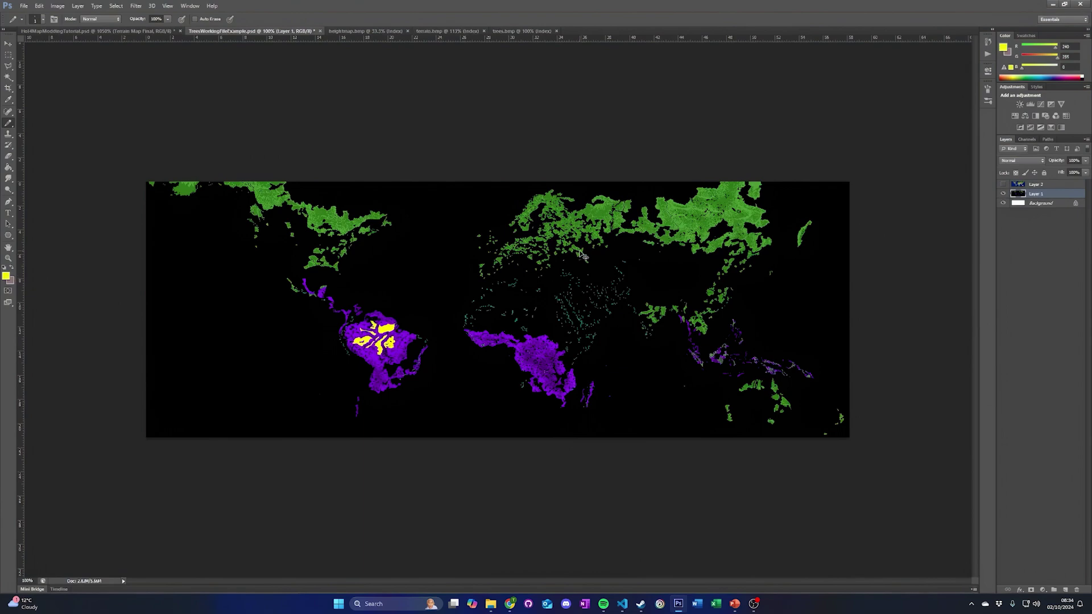
{"action": "left_click", "coordinate": [1003, 184]}
{"action": "key", "text": "ctrl+t"}
{"action": "left_click_drag", "start_coordinate": [846, 439], "coordinate": [581, 340]}
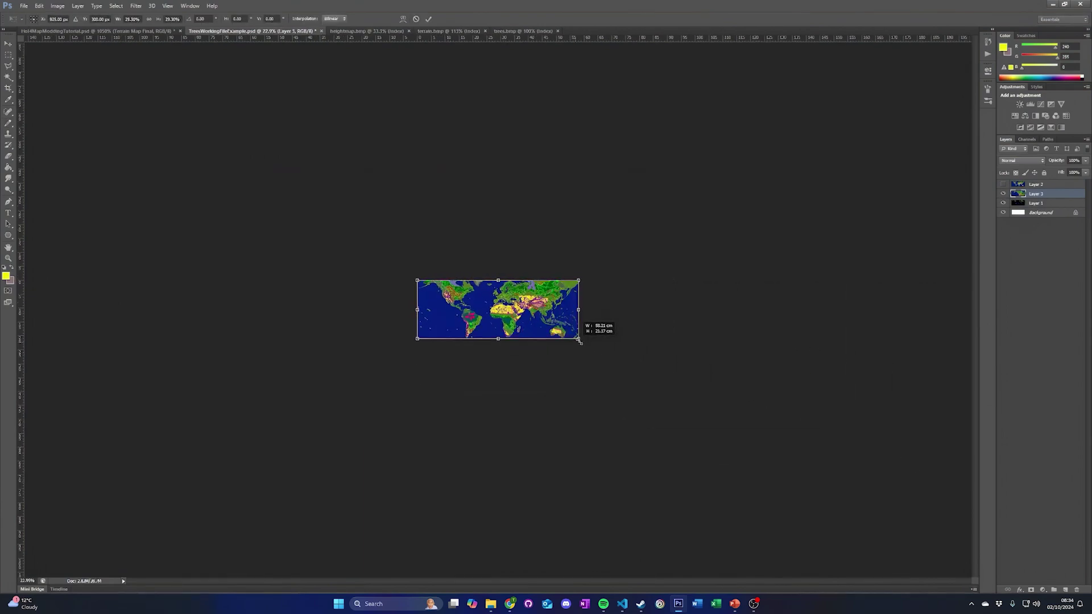
{"action": "key", "text": "Return"}
{"action": "key", "text": "ctrl+0"}
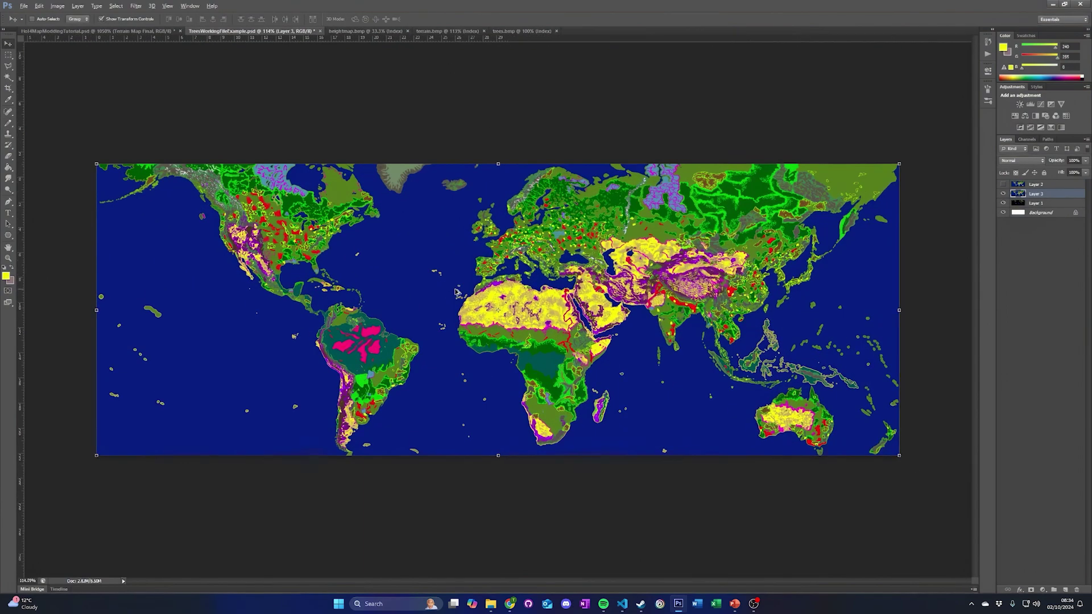
Step: Lower the opacity of the pasted terrain layer to about 21% so the tree map shows through
{"action": "left_click", "coordinate": [1085, 160]}
{"action": "left_click_drag", "start_coordinate": [1083, 171], "coordinate": [1052, 172]}
{"action": "left_click", "coordinate": [1041, 273]}
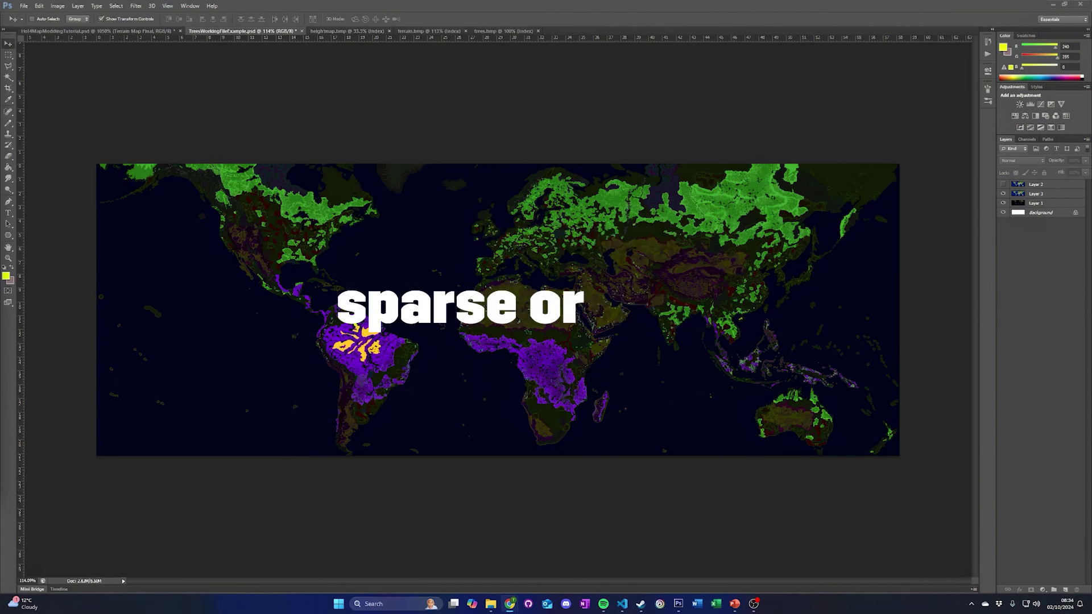
Step: Hide the terrain overlay and inspect the tree pixels on the new island off southwestern England
{"action": "left_click", "coordinate": [1004, 194]}
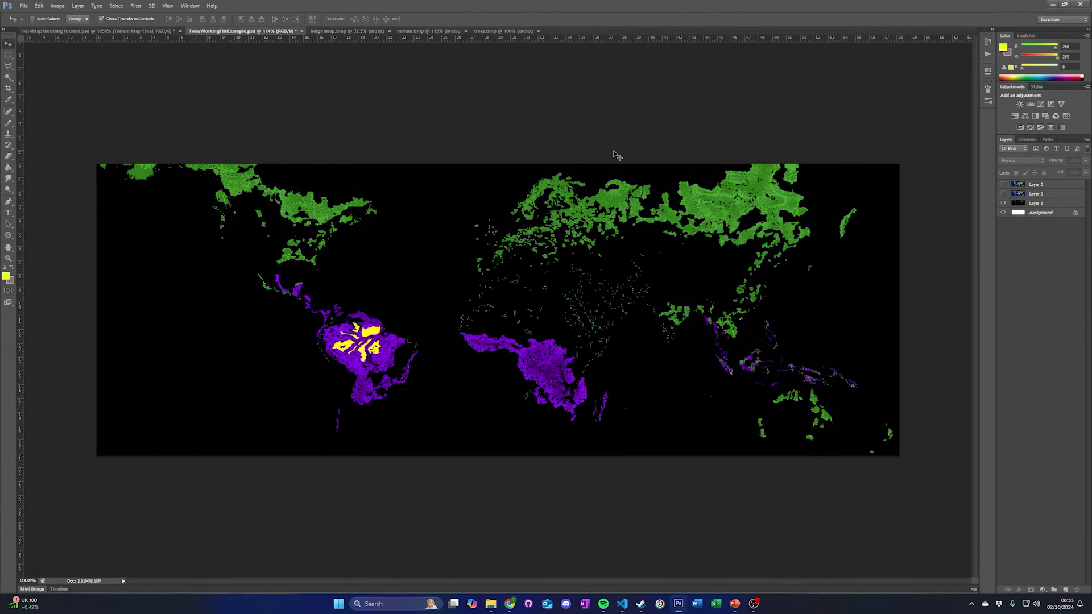
{"action": "scroll", "coordinate": [598, 149], "scroll_direction": "up", "scroll_amount": 5}
{"action": "scroll", "coordinate": [496, 251], "scroll_direction": "up", "scroll_amount": 3}
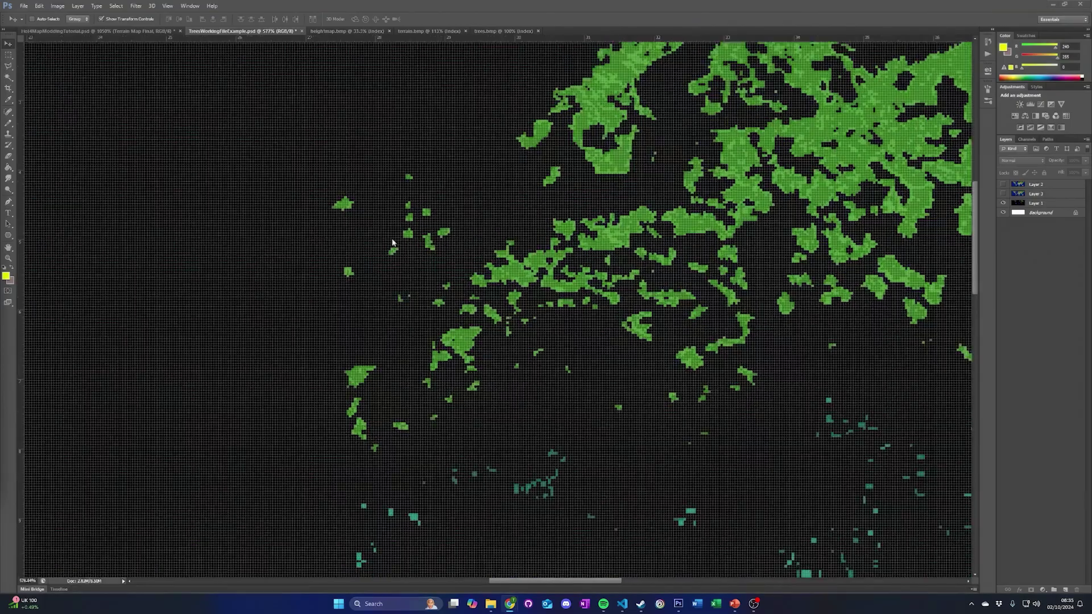
{"action": "scroll", "coordinate": [387, 238], "scroll_direction": "up", "scroll_amount": 4}
{"action": "scroll", "coordinate": [323, 290], "scroll_direction": "up", "scroll_amount": 3}
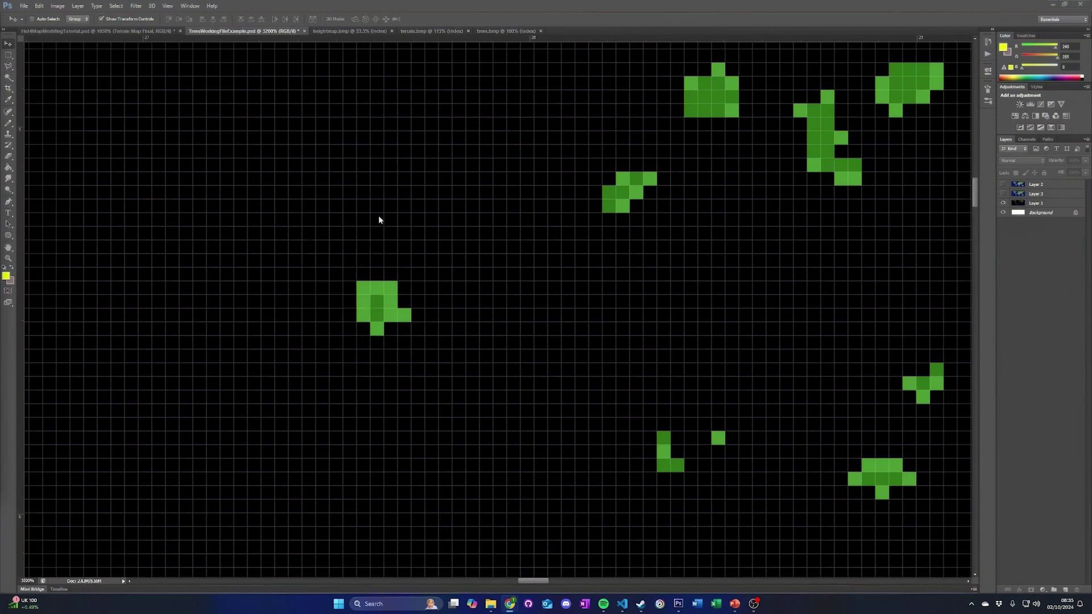
Step: Show the terrain overlay over the tree map again and set its opacity to 17%
{"action": "left_click", "coordinate": [1002, 193]}
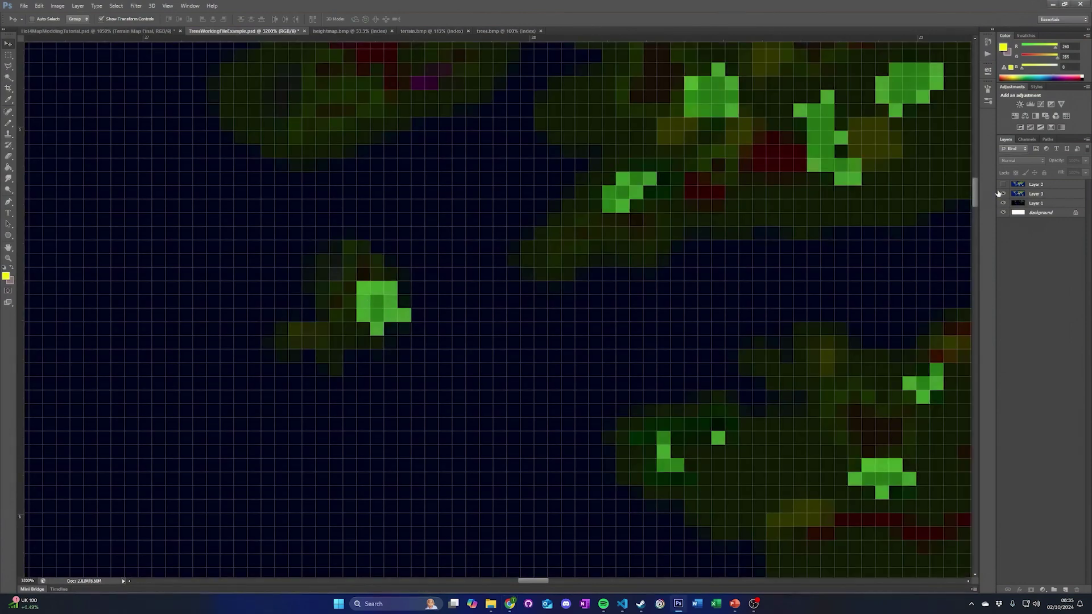
{"action": "left_click", "coordinate": [1067, 194]}
{"action": "left_click", "coordinate": [1084, 161]}
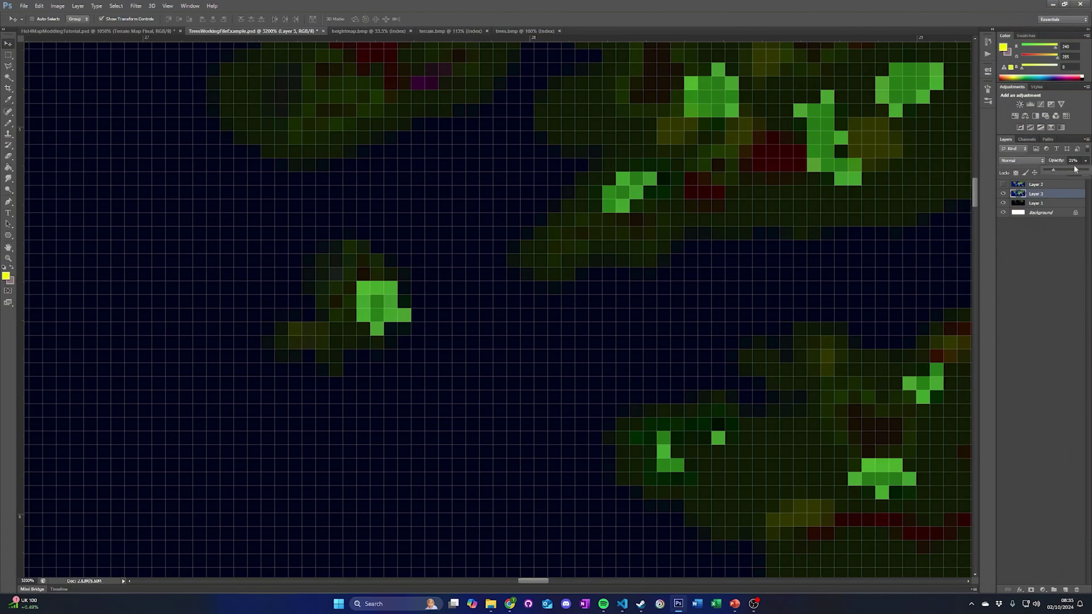
{"action": "mouse_move", "coordinate": [1055, 172]}
{"action": "left_mouse_down"}
{"action": "mouse_move", "coordinate": [1088, 173]}
{"action": "mouse_move", "coordinate": [1053, 171]}
{"action": "left_mouse_up"}
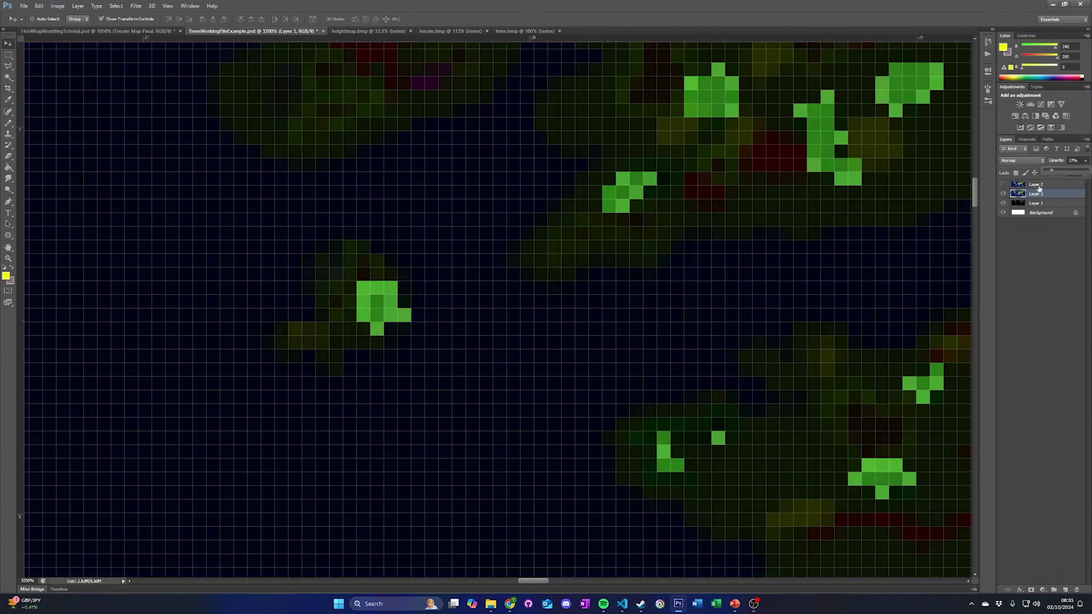
Step: Hide the terrain overlay, copy the edited tree layer into trees.bmp and save the file
{"action": "left_click", "coordinate": [1003, 194]}
{"action": "left_click", "coordinate": [1035, 203]}
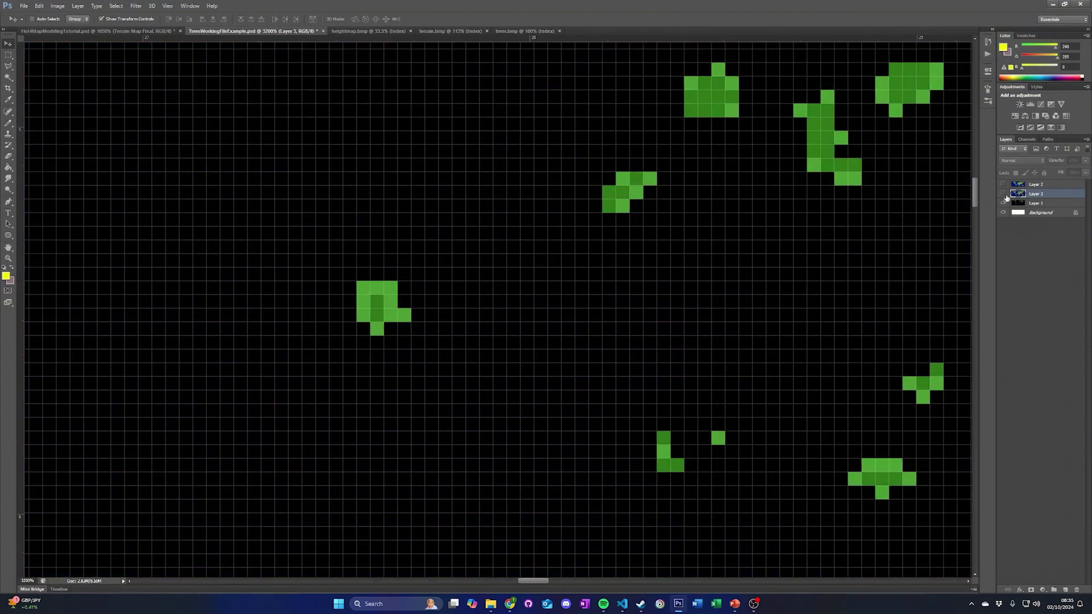
{"action": "left_click", "coordinate": [524, 31]}
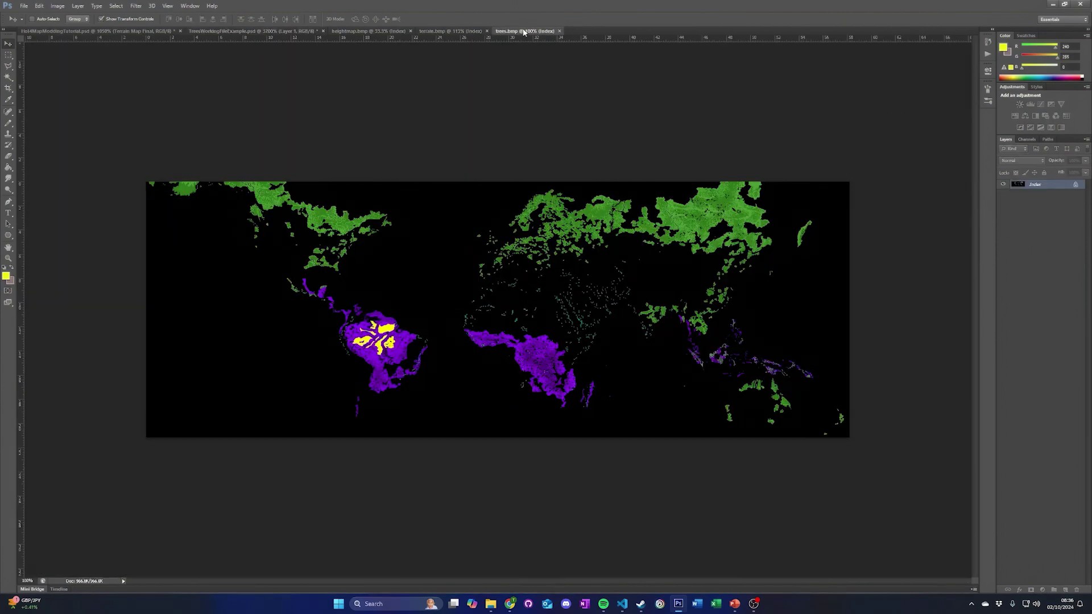
{"action": "key", "text": "ctrl+a"}
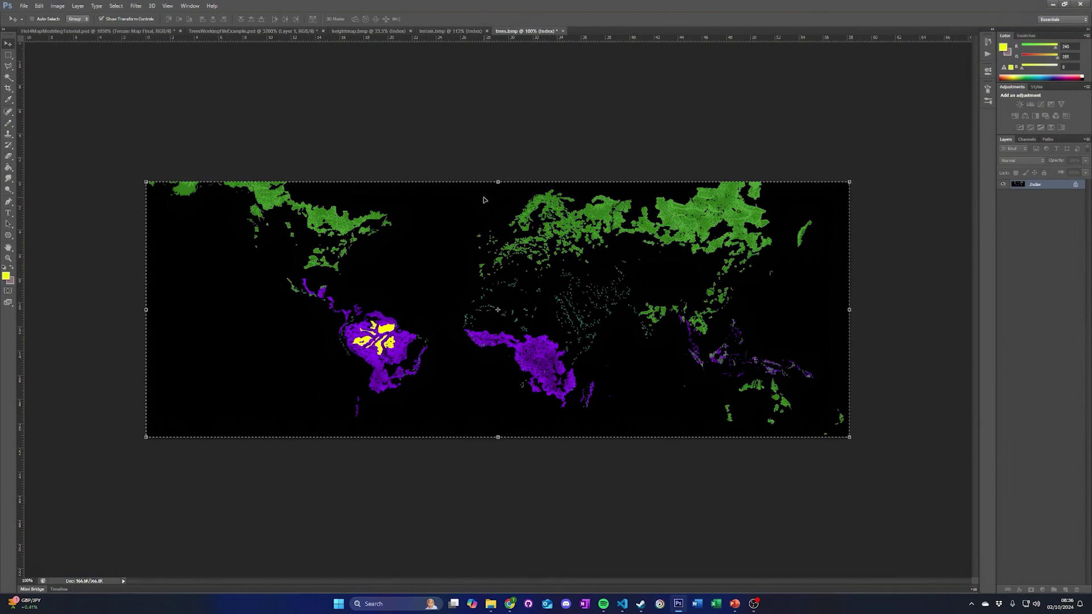
{"action": "left_click", "coordinate": [24, 6]}
{"action": "left_click", "coordinate": [43, 101]}
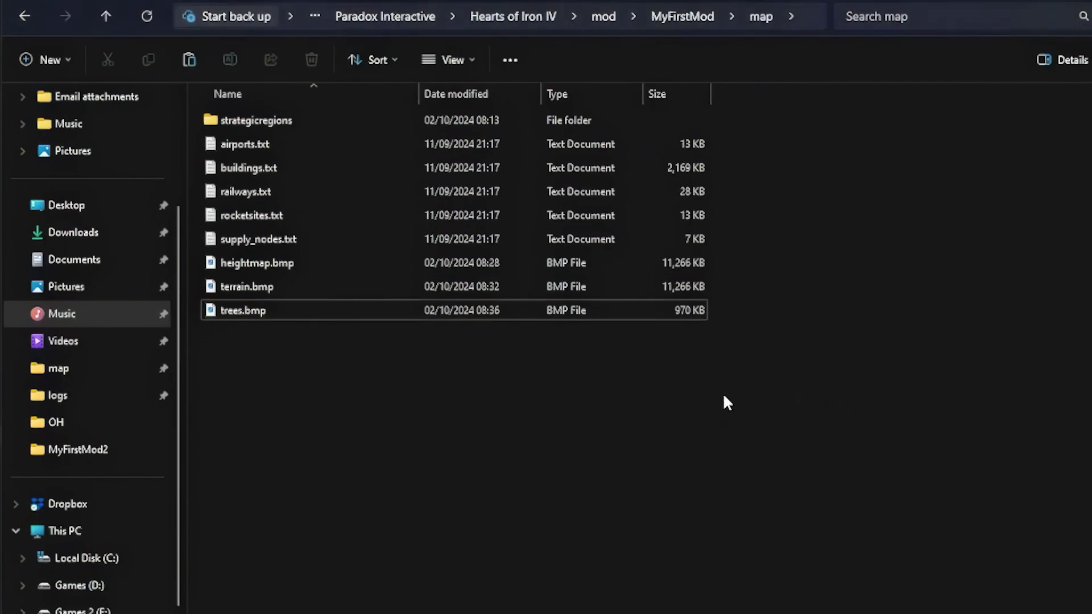
Step: Paste rivers.bmp into MyFirstMod's map folder and open it in Photoshop
{"action": "key", "text": "ctrl+v"}
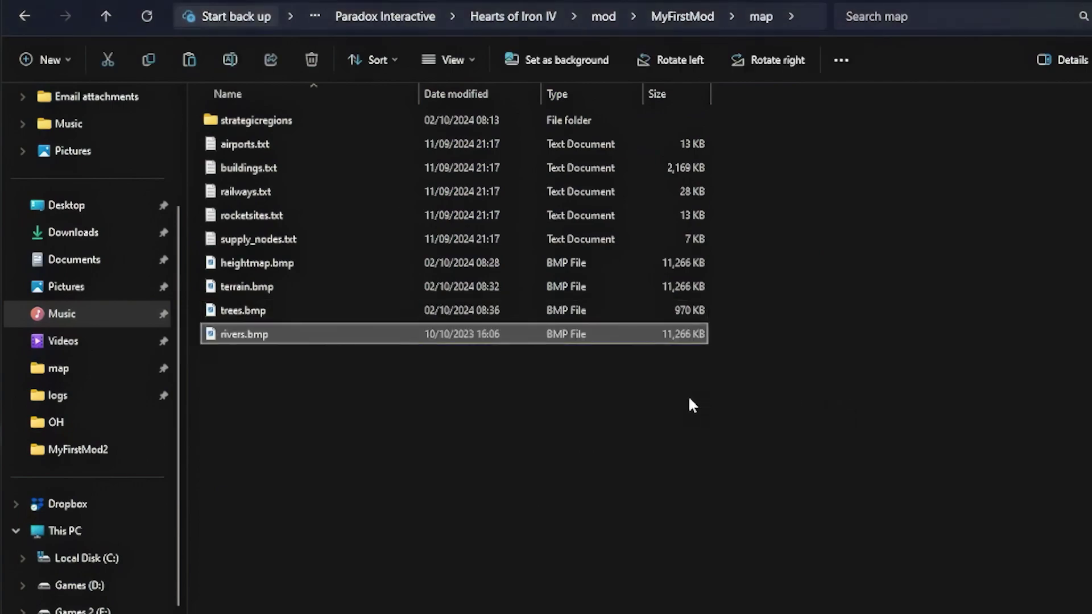
{"action": "double_click", "coordinate": [315, 336]}
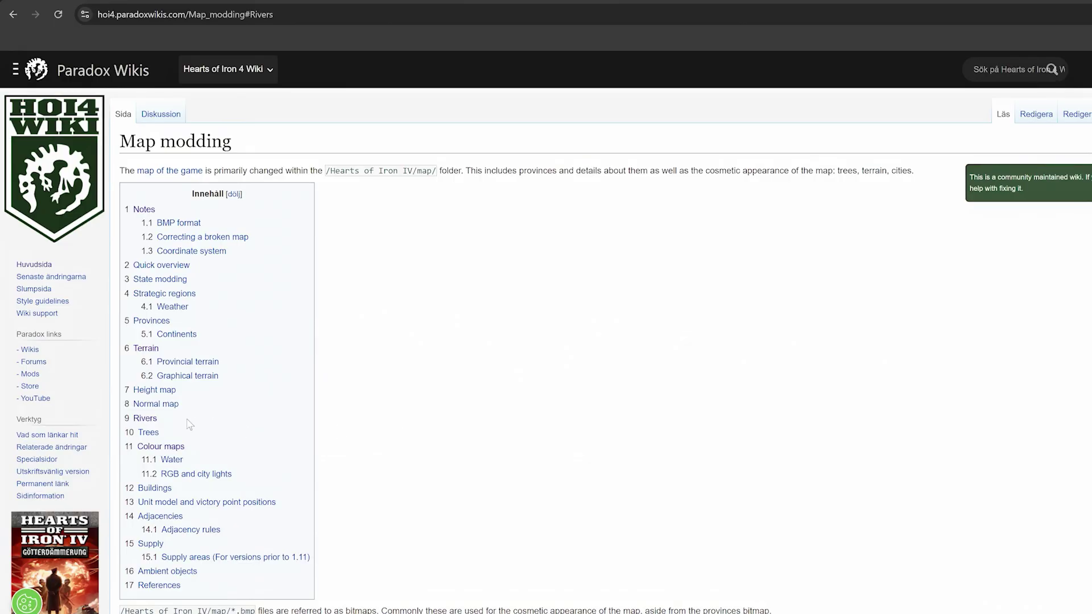
Step: Look up the river source, flow-in and flow-out colours in the Rivers section of the HoI4 wiki's Map modding page
{"action": "left_click", "coordinate": [155, 422]}
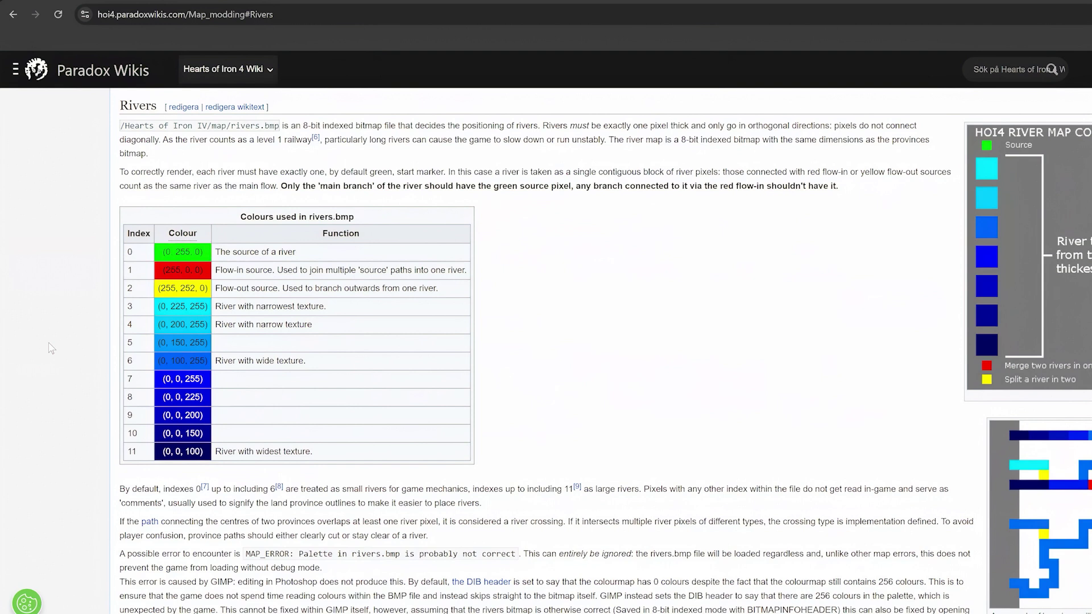
{"action": "left_click_drag", "start_coordinate": [205, 256], "coordinate": [162, 256]}
{"action": "left_click_drag", "start_coordinate": [210, 273], "coordinate": [161, 278]}
{"action": "left_click_drag", "start_coordinate": [209, 288], "coordinate": [155, 295]}
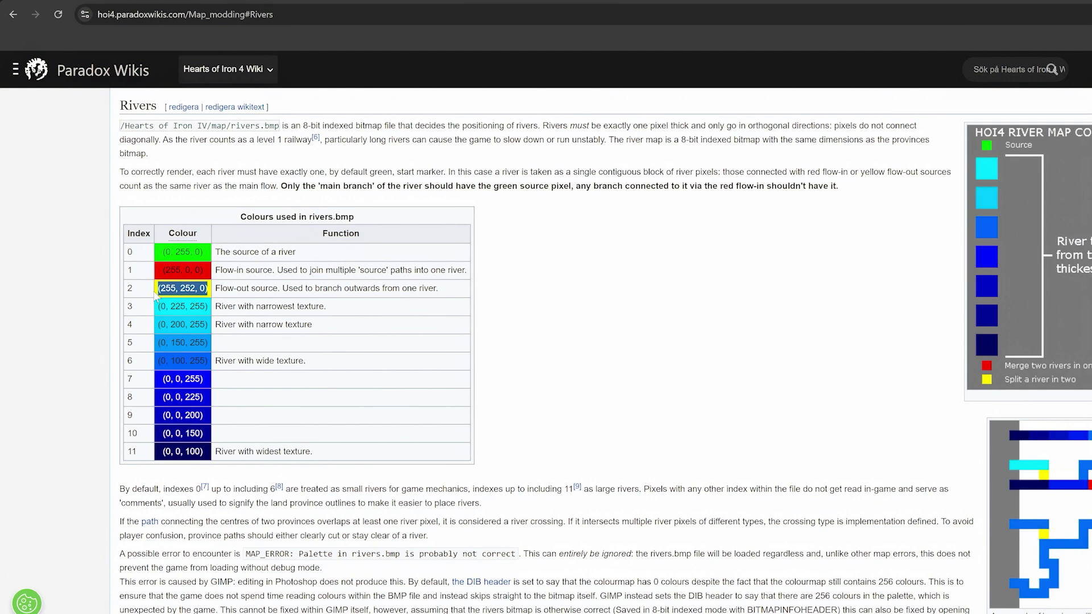
{"action": "left_click", "coordinate": [155, 294]}
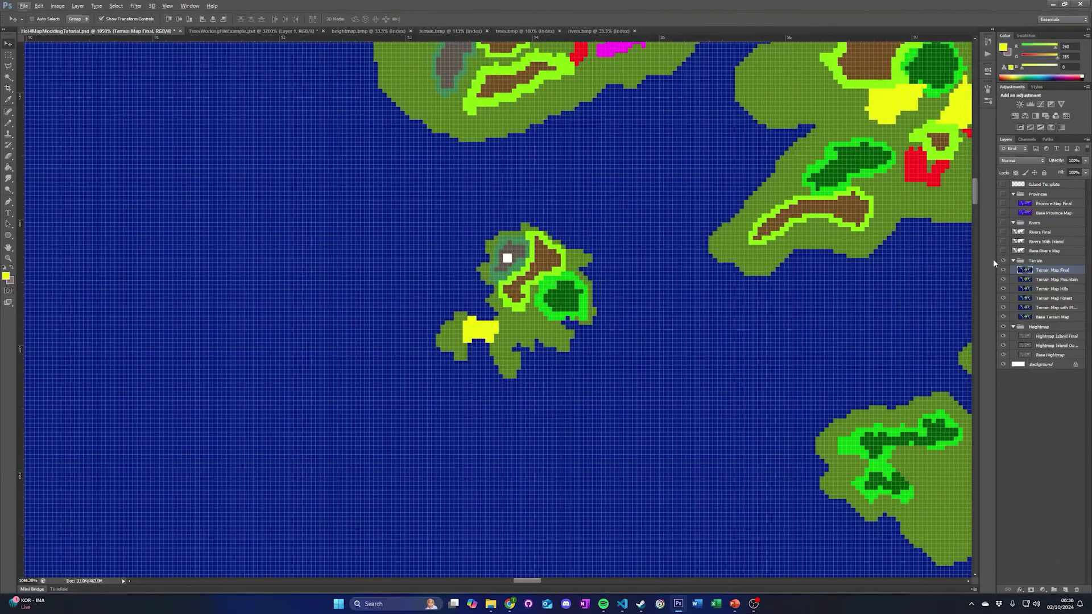
Step: Show the rivers map in HoI4MapModdingTutorial.psd and place a red flow-in pixel beside the island's river where cyan meets blue
{"action": "left_click", "coordinate": [1004, 247]}
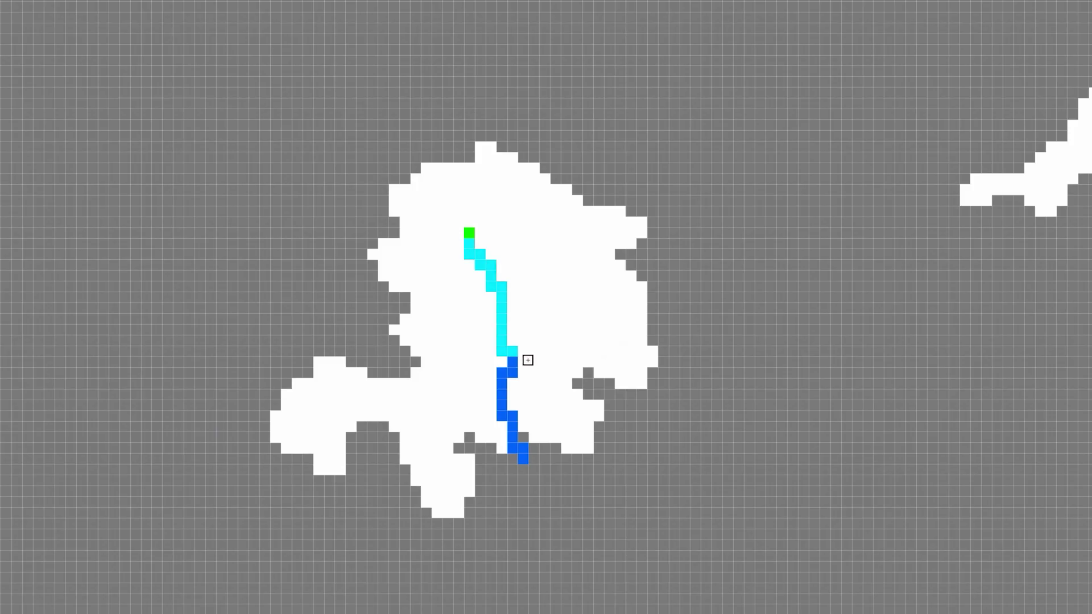
{"action": "left_click", "coordinate": [522, 362]}
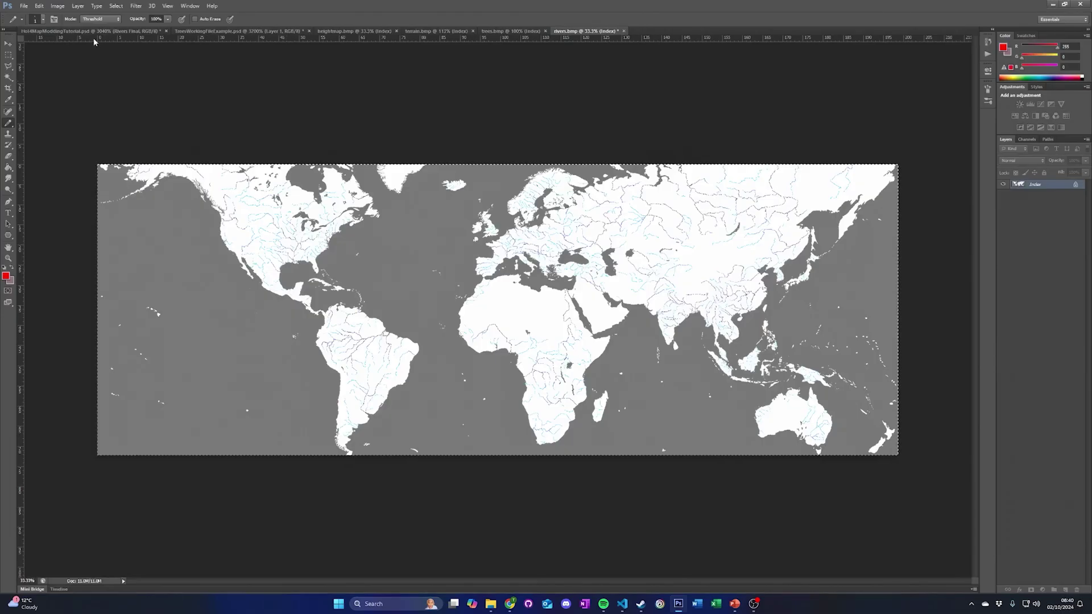
Step: Save the updated rivers map in rivers.bmp
{"action": "left_click", "coordinate": [24, 5]}
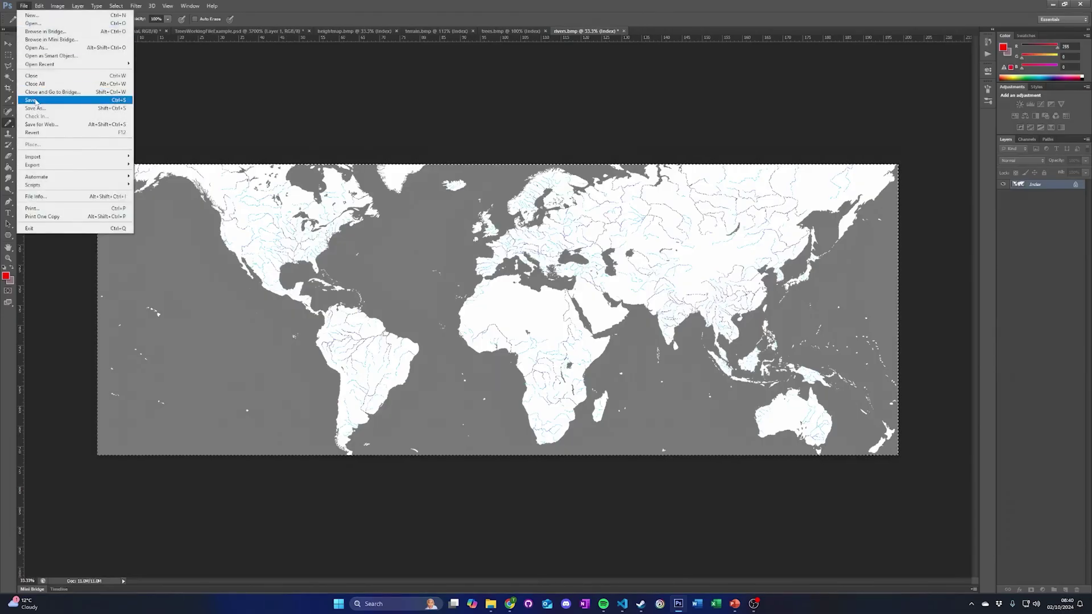
{"action": "left_click", "coordinate": [31, 100]}
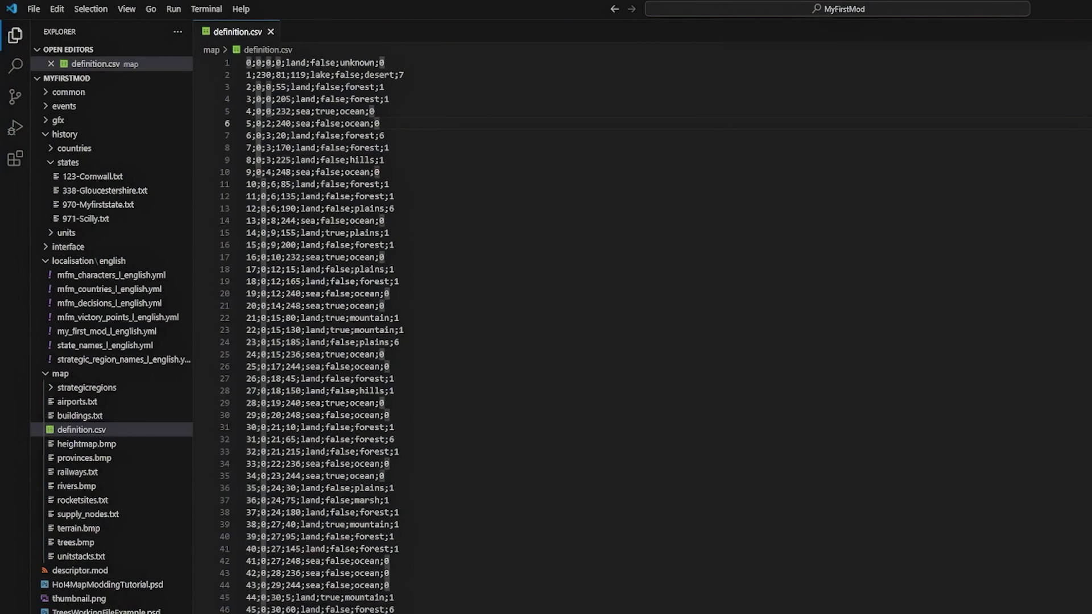
Step: Examine province 1 in definition.csv in VS Code: its ID, RGB values, province type, coastal flag, terrain and continent
{"action": "left_click", "coordinate": [386, 87]}
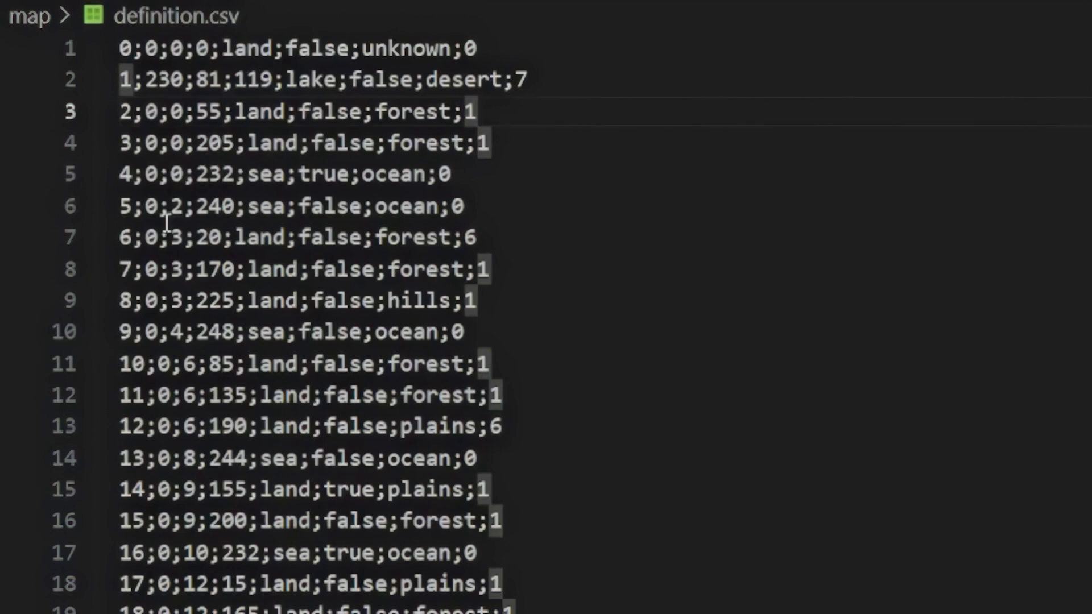
{"action": "left_click", "coordinate": [124, 82]}
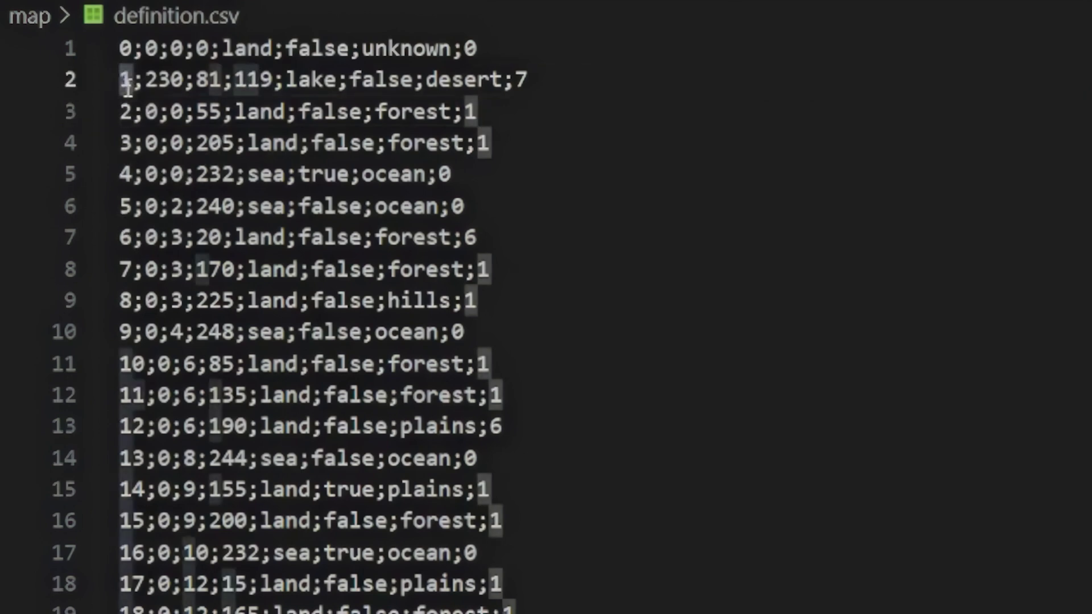
{"action": "double_click", "coordinate": [153, 80]}
{"action": "double_click", "coordinate": [208, 80]}
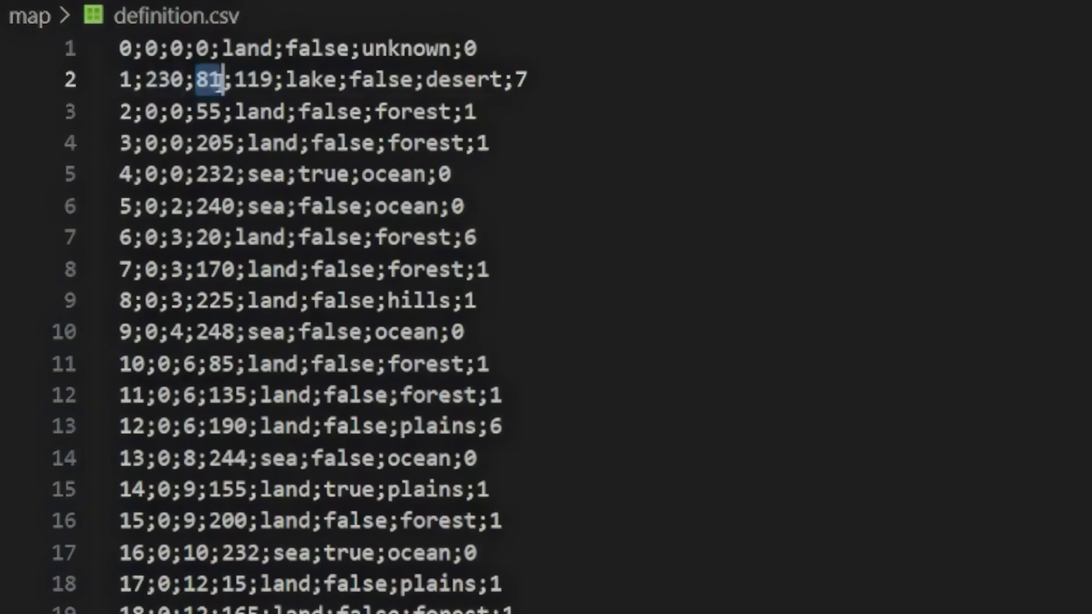
{"action": "double_click", "coordinate": [248, 80]}
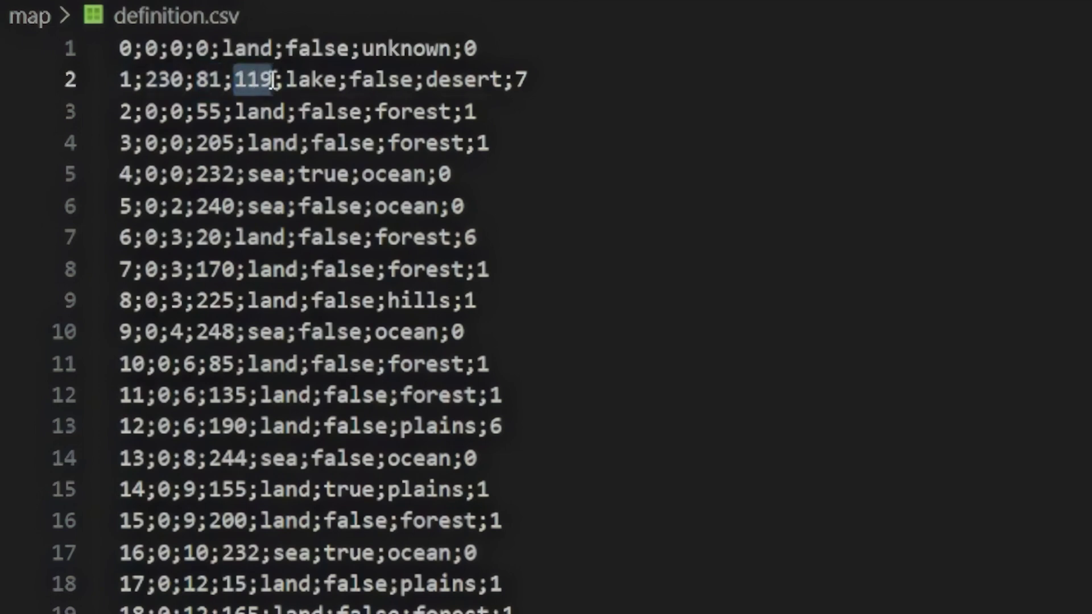
{"action": "double_click", "coordinate": [310, 80]}
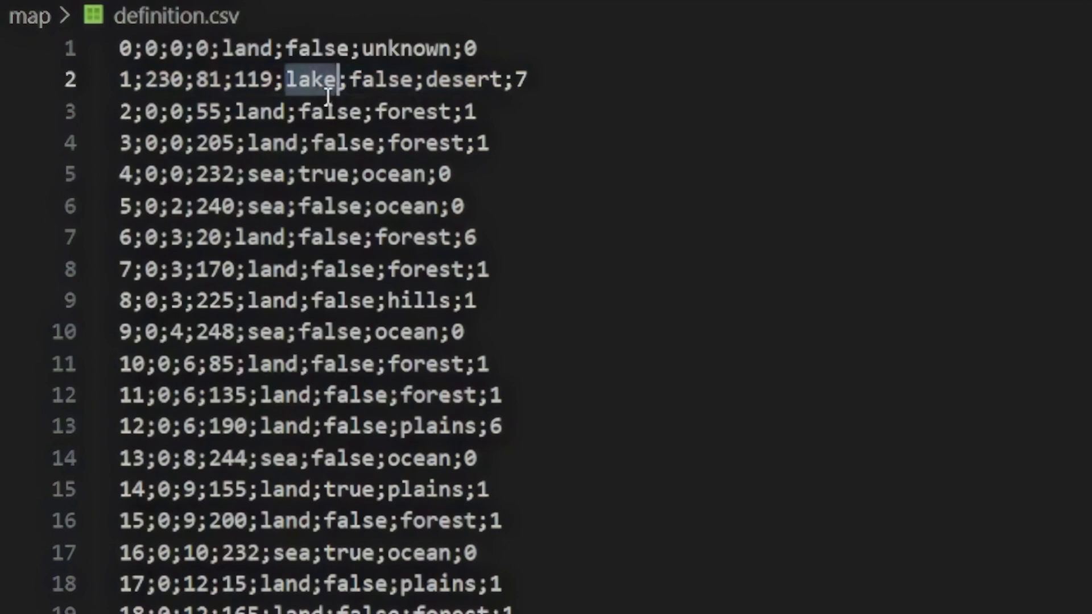
{"action": "double_click", "coordinate": [358, 80]}
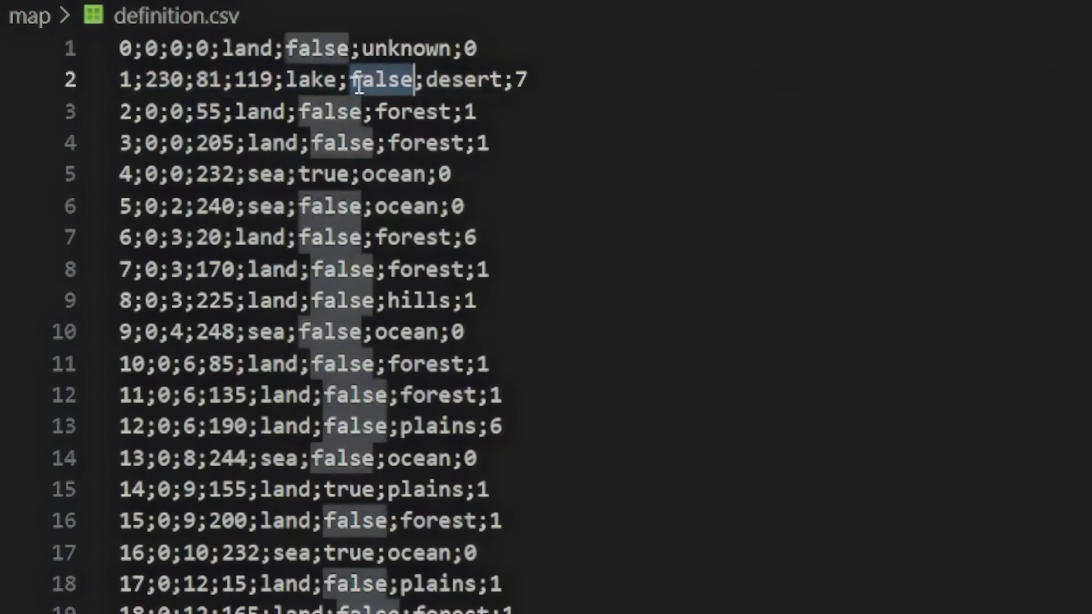
{"action": "double_click", "coordinate": [450, 90]}
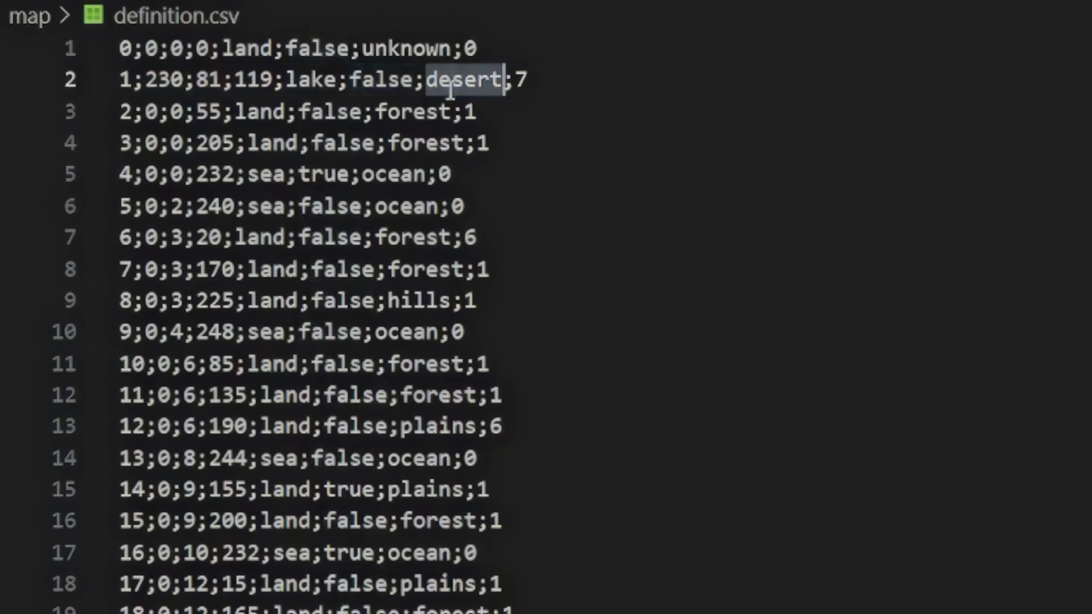
{"action": "double_click", "coordinate": [526, 83]}
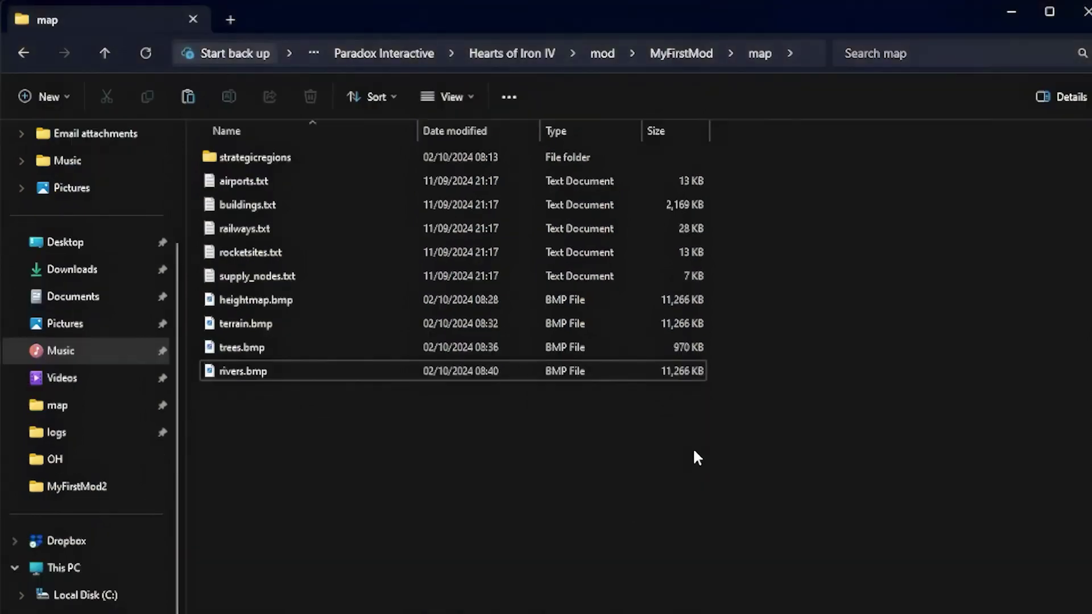
Step: Paste definition.csv and provinces.bmp into the MyFirstMod map folder, and open provinces.bmp for editing
{"action": "key", "text": "ctrl+v"}
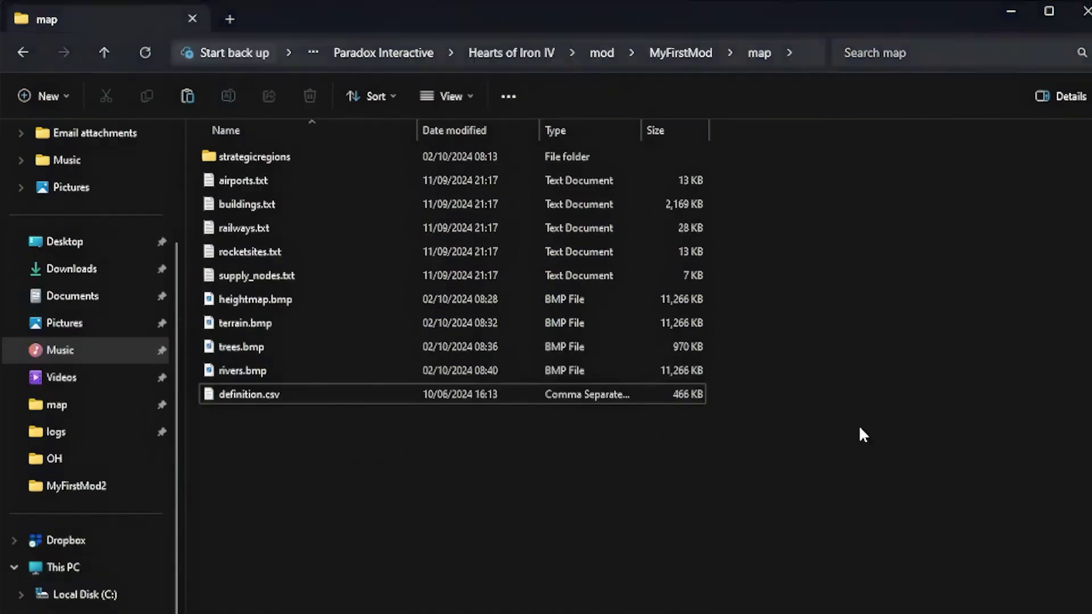
{"action": "key", "text": "ctrl+v"}
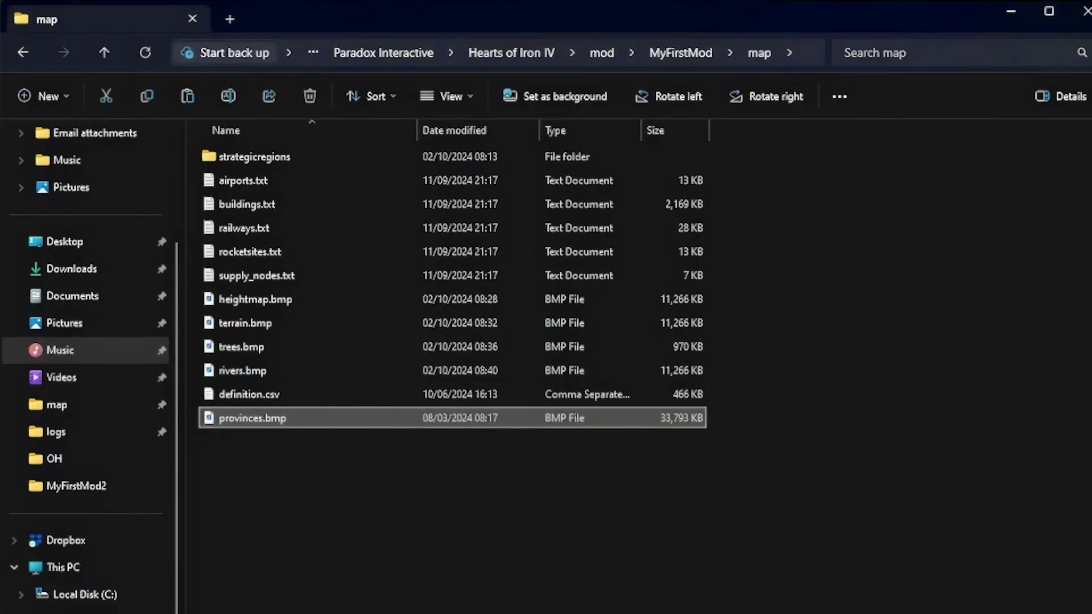
{"action": "double_click", "coordinate": [344, 427]}
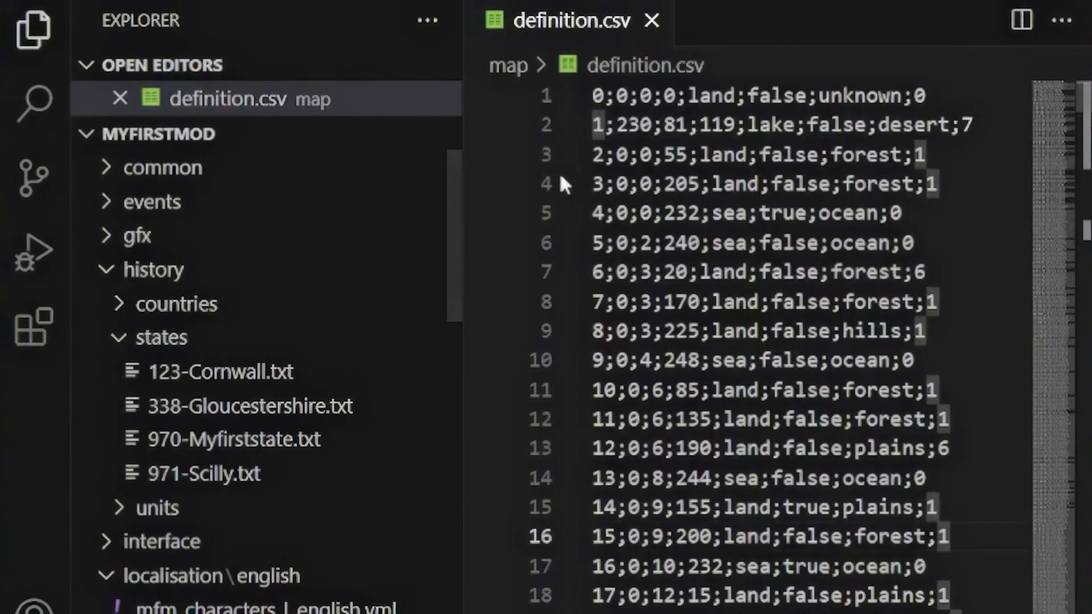
Step: Search definition.csv in VS Code for the RGB combination 170;12;70
{"action": "key", "text": "ctrl+f"}
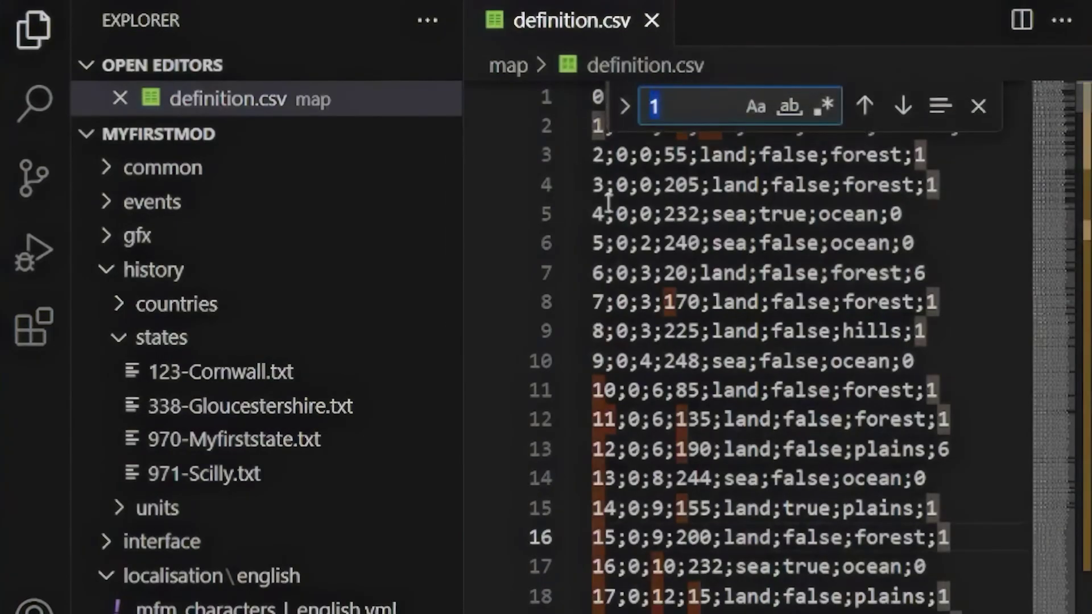
{"action": "type", "text": "170;1"}
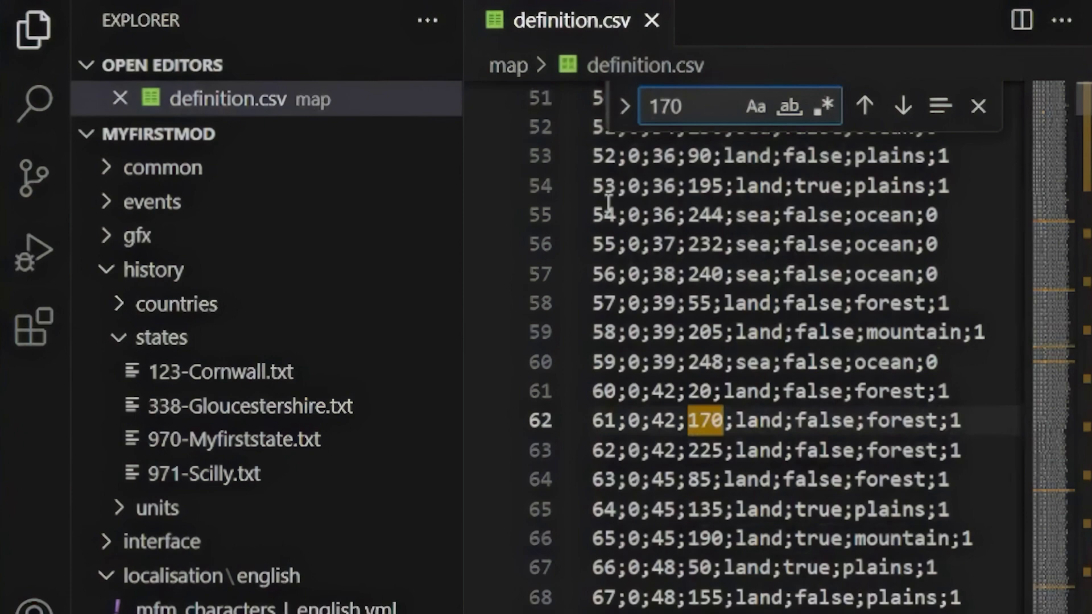
{"action": "type", "text": "2;70"}
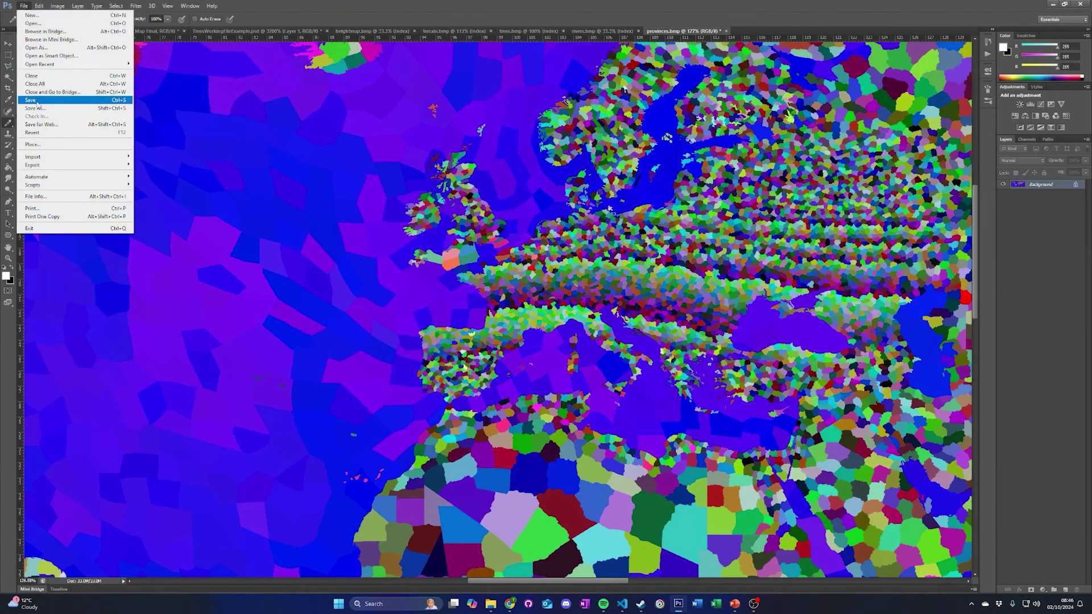
Step: Save the edited provinces map in provinces.bmp
{"action": "left_click", "coordinate": [36, 100]}
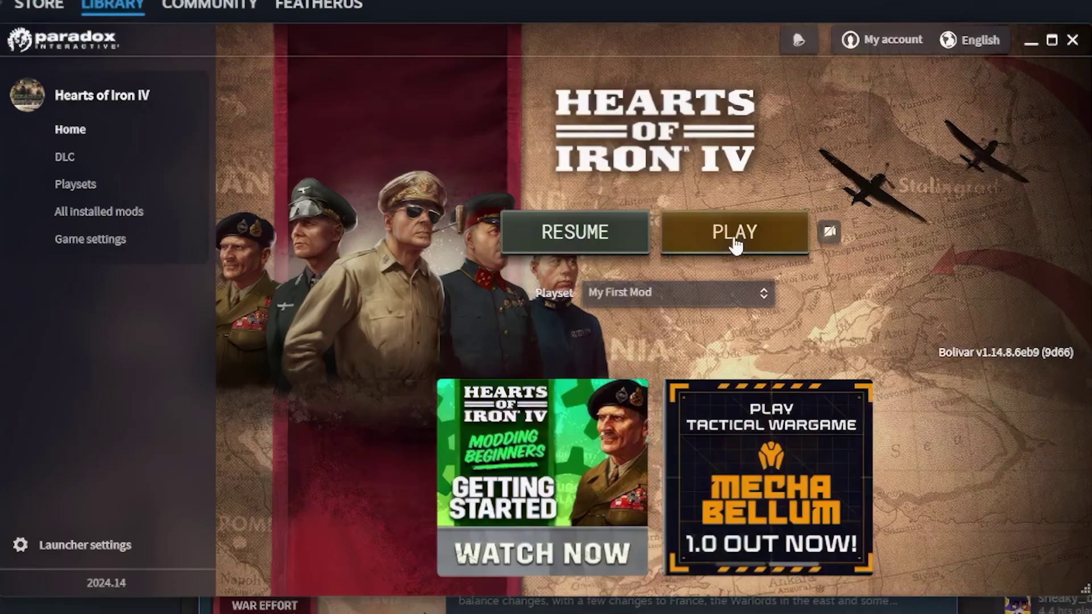
Step: Launch Hearts of Iron IV with the My First Mod playset, dismiss the map error and open the Nudge editor
{"action": "left_click", "coordinate": [706, 242]}
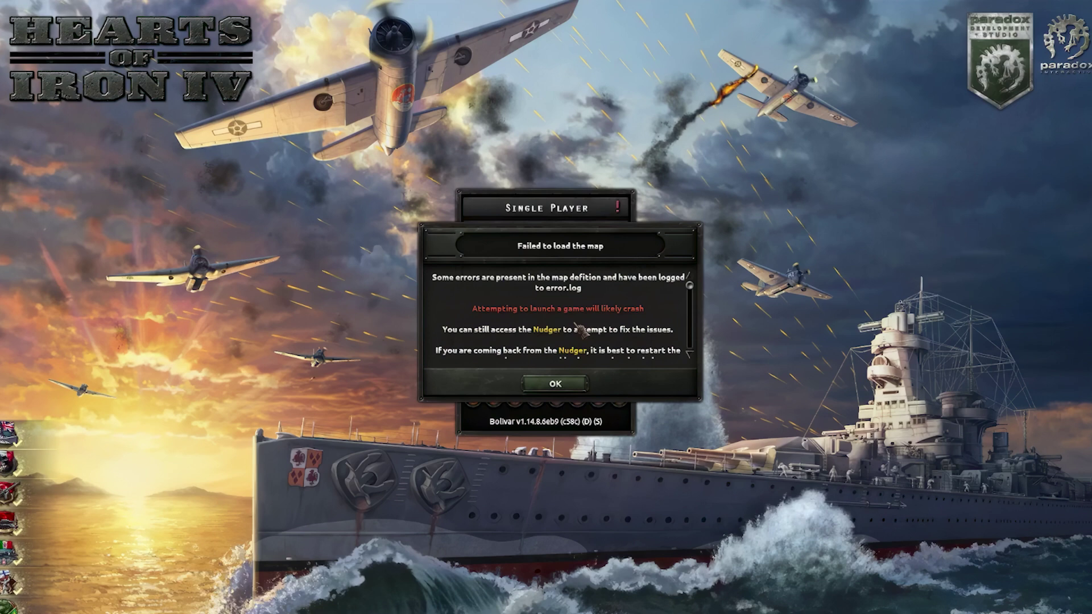
{"action": "left_click", "coordinate": [580, 386]}
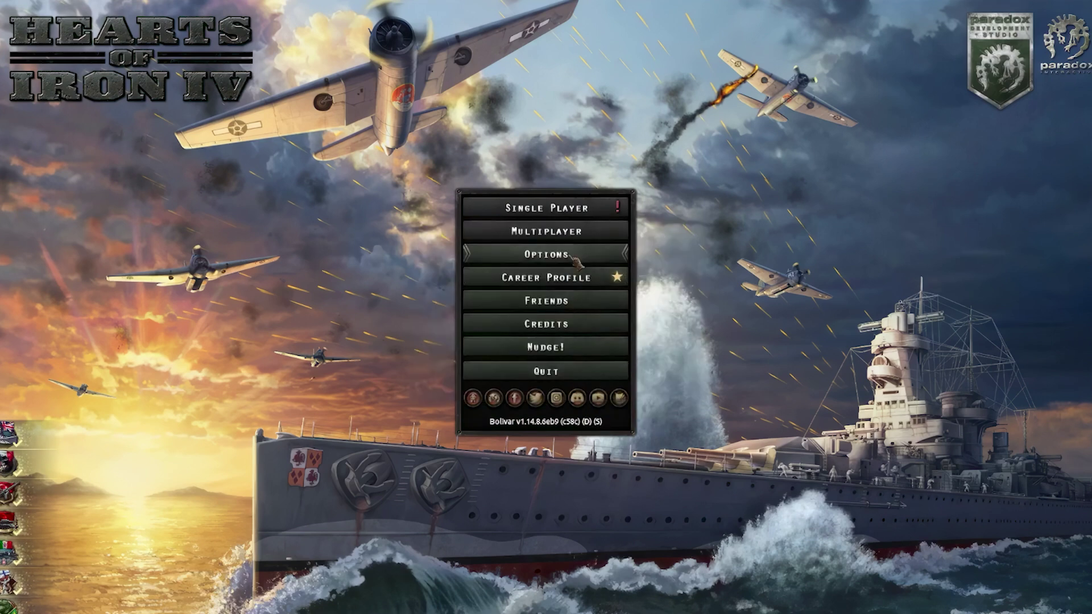
{"action": "left_click", "coordinate": [575, 356]}
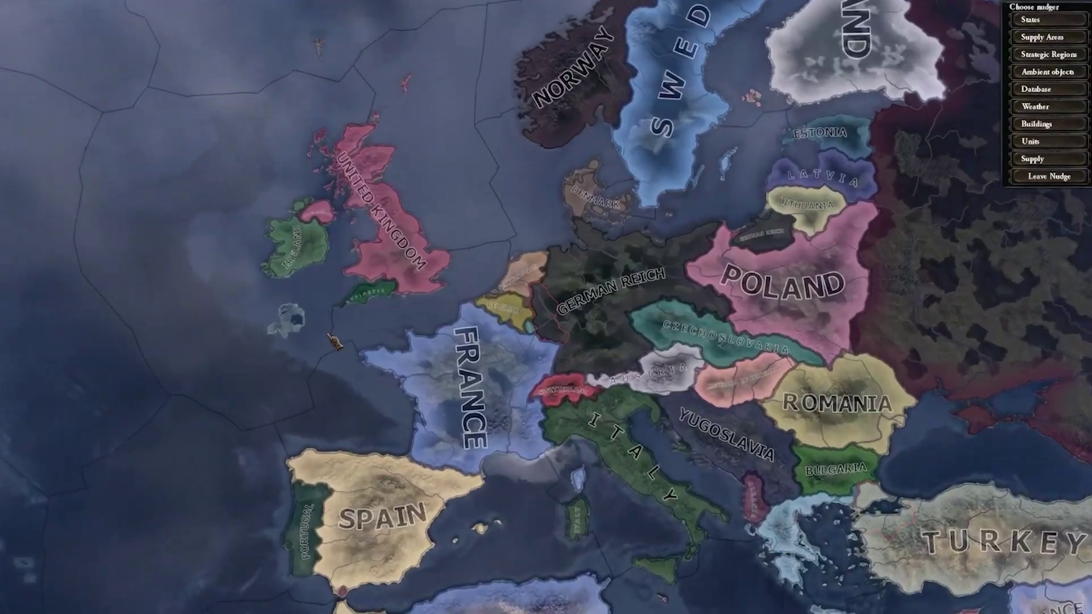
Step: Generate the coastal flags for the map's provinces in the Database nudger and save them
{"action": "scroll", "coordinate": [336, 341], "scroll_direction": "up", "scroll_amount": 10}
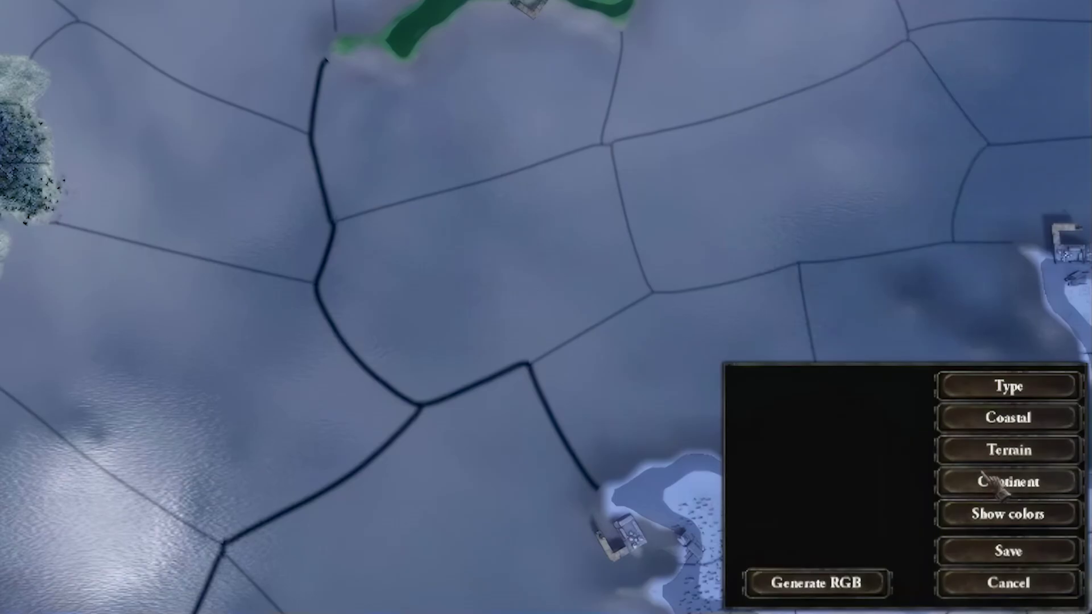
{"action": "left_click", "coordinate": [1002, 417]}
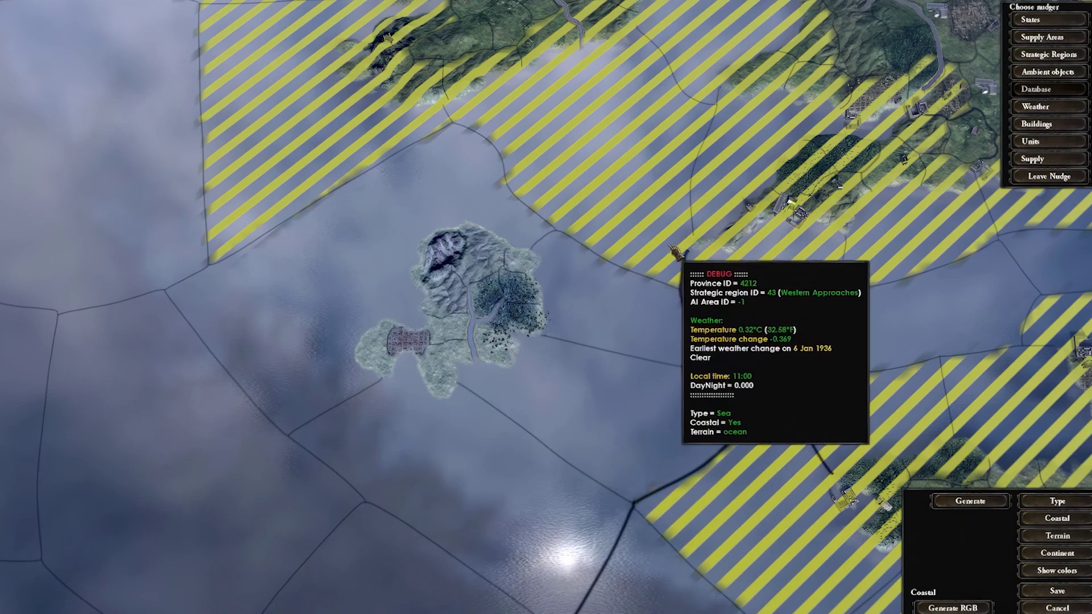
{"action": "left_click_drag", "start_coordinate": [664, 251], "coordinate": [541, 438]}
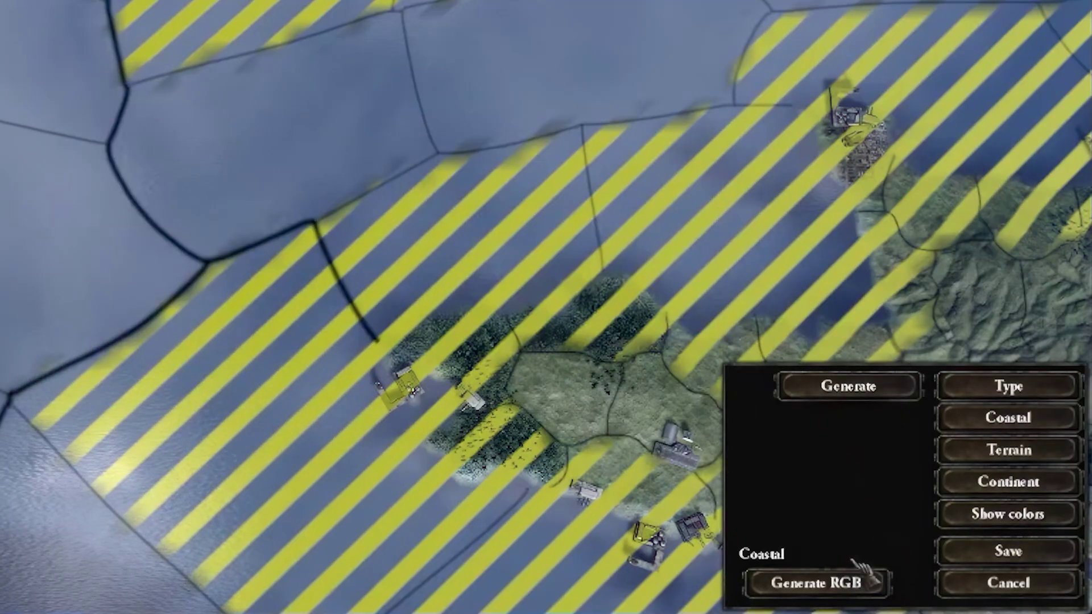
{"action": "left_click", "coordinate": [875, 390]}
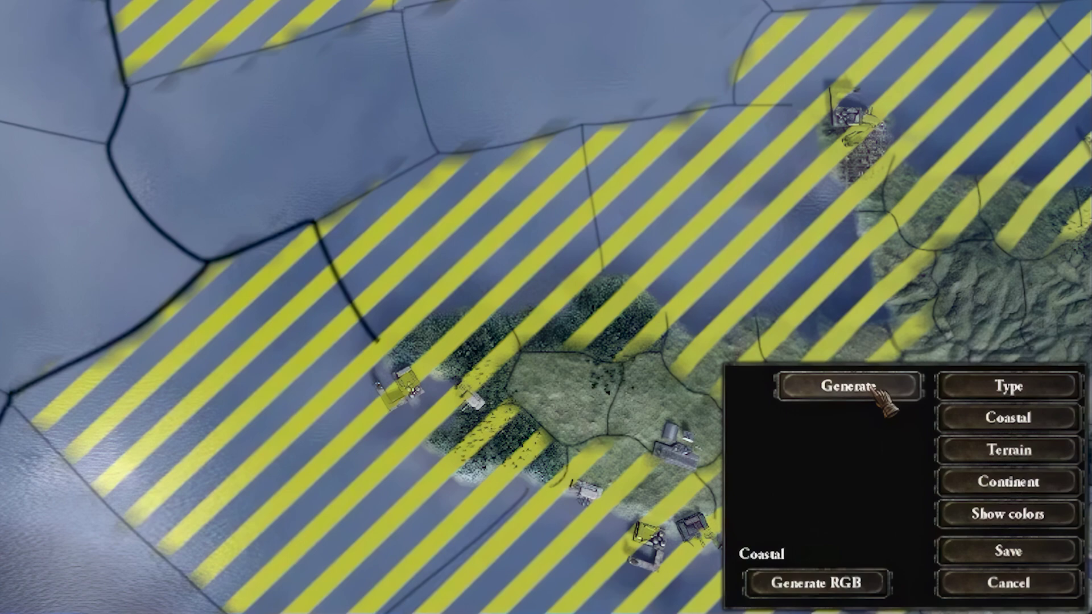
{"action": "left_click", "coordinate": [970, 552]}
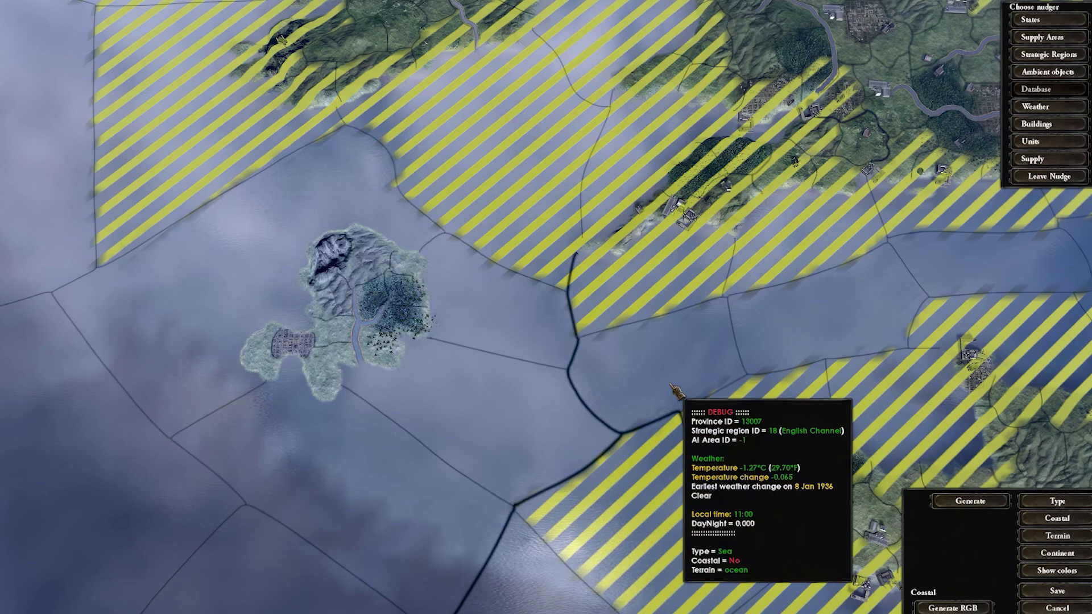
Step: Reload the Database nudger by way of States and show the coastal overlay to check the provinces
{"action": "left_click", "coordinate": [1037, 19]}
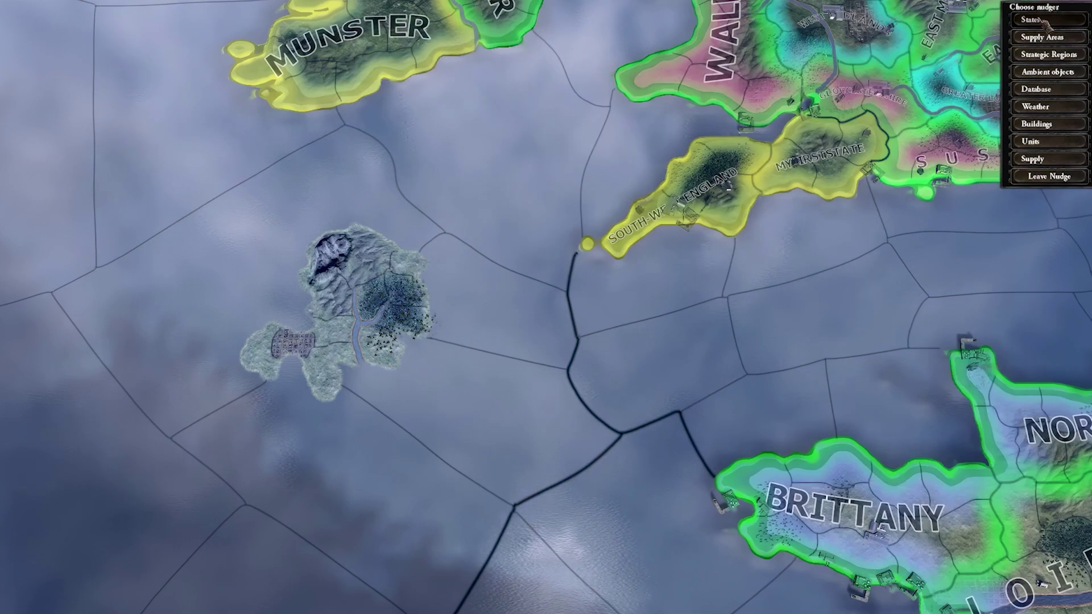
{"action": "left_click", "coordinate": [1036, 89]}
{"action": "left_click", "coordinate": [1028, 520]}
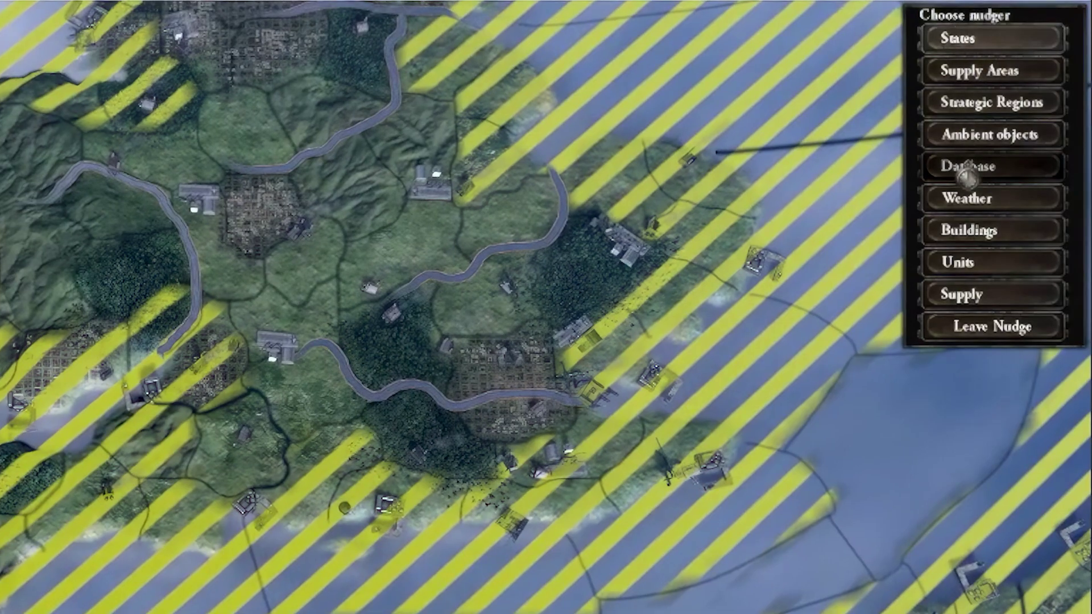
Step: Reopen the Database nudger in terrain mode and paint the new island's provinces with plains
{"action": "left_click", "coordinate": [1035, 88]}
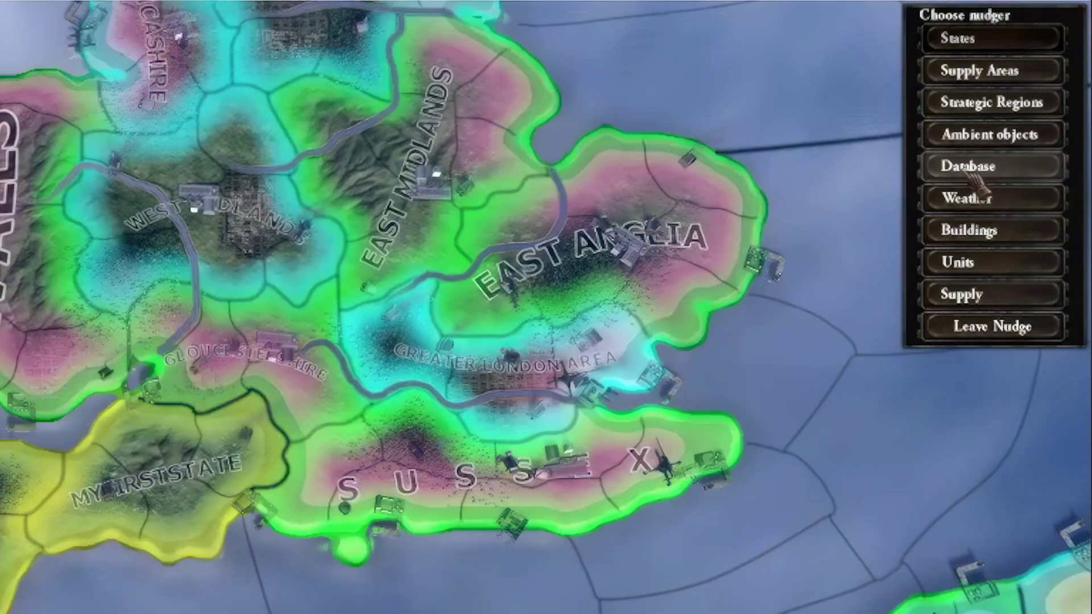
{"action": "left_click", "coordinate": [977, 177]}
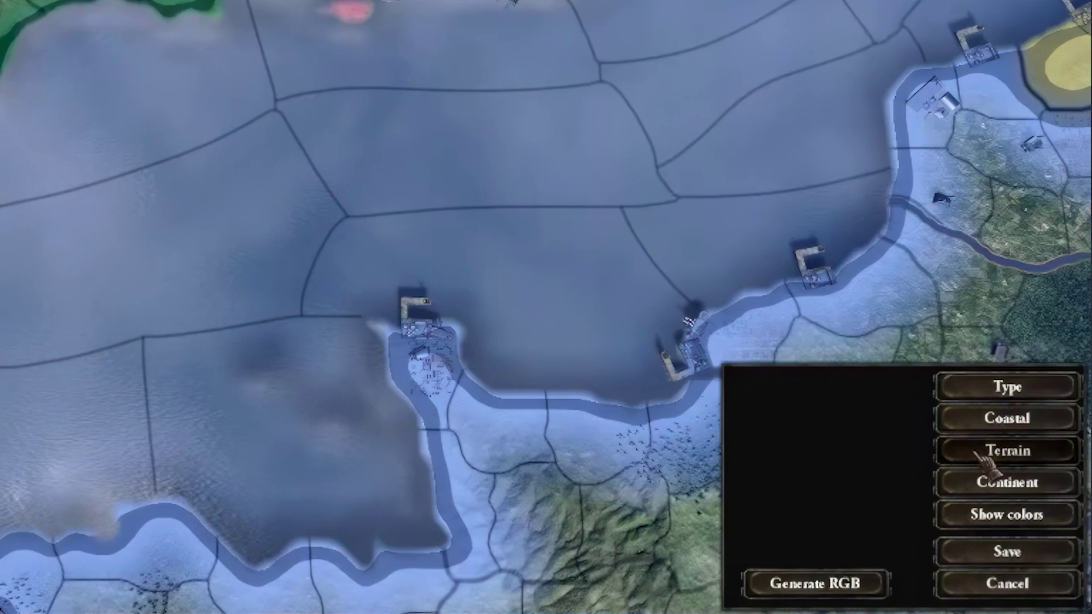
{"action": "left_click", "coordinate": [976, 453]}
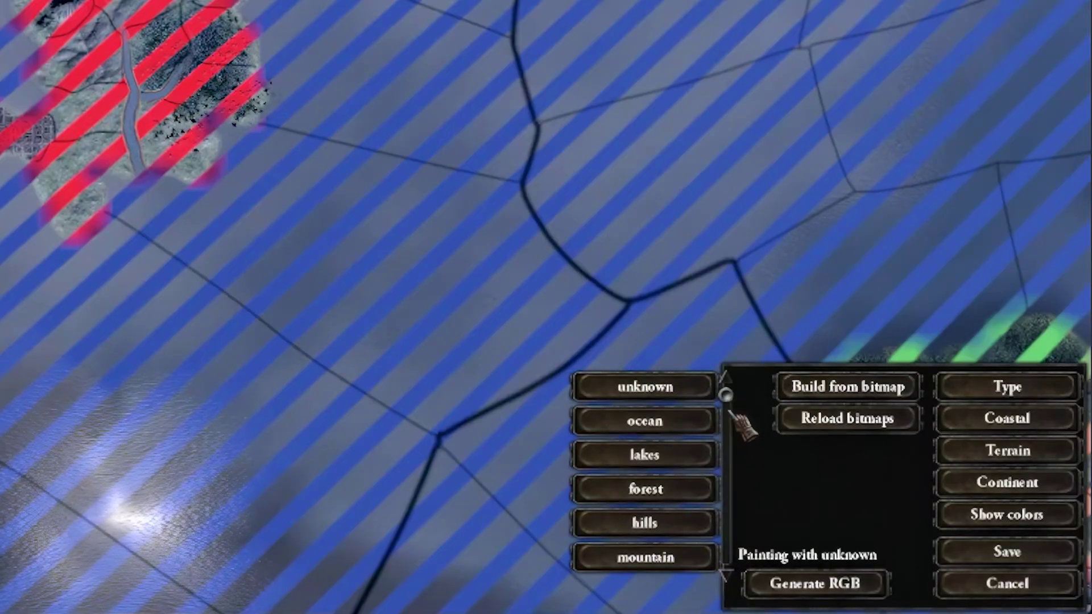
{"action": "left_click_drag", "start_coordinate": [726, 394], "coordinate": [726, 456]}
{"action": "left_click", "coordinate": [665, 490]}
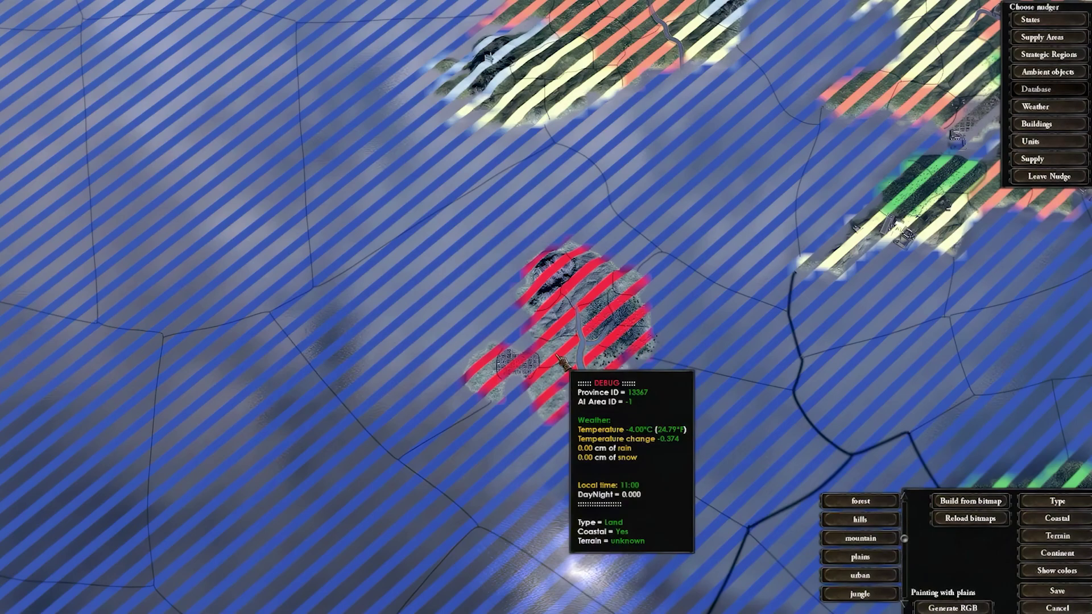
{"action": "left_click", "coordinate": [560, 363]}
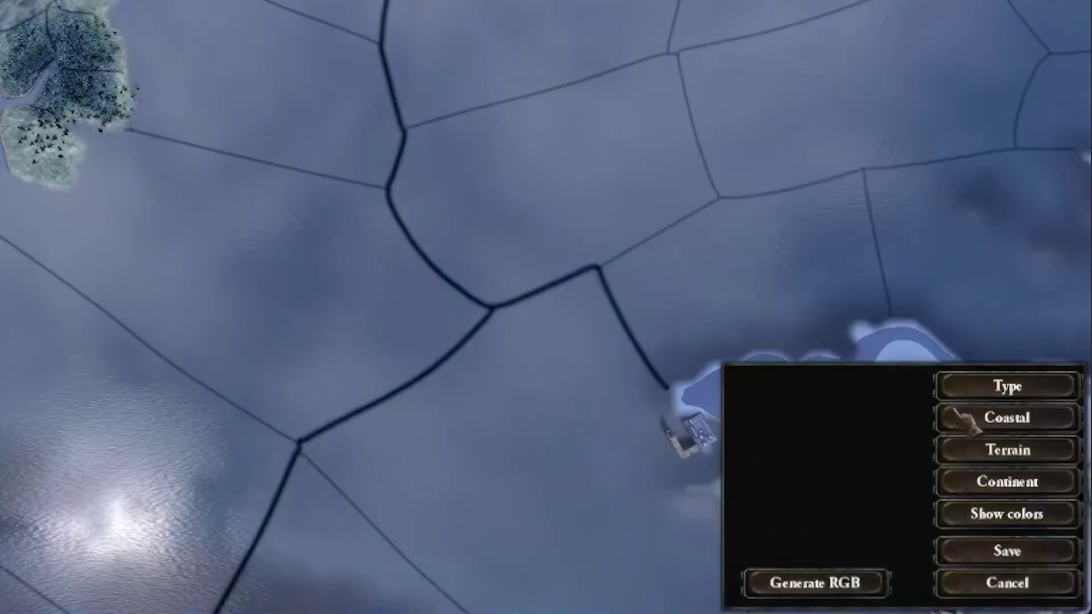
Step: Assign the island's provinces to the same continent as Britain and Ireland in the Database nudger
{"action": "left_click", "coordinate": [987, 485]}
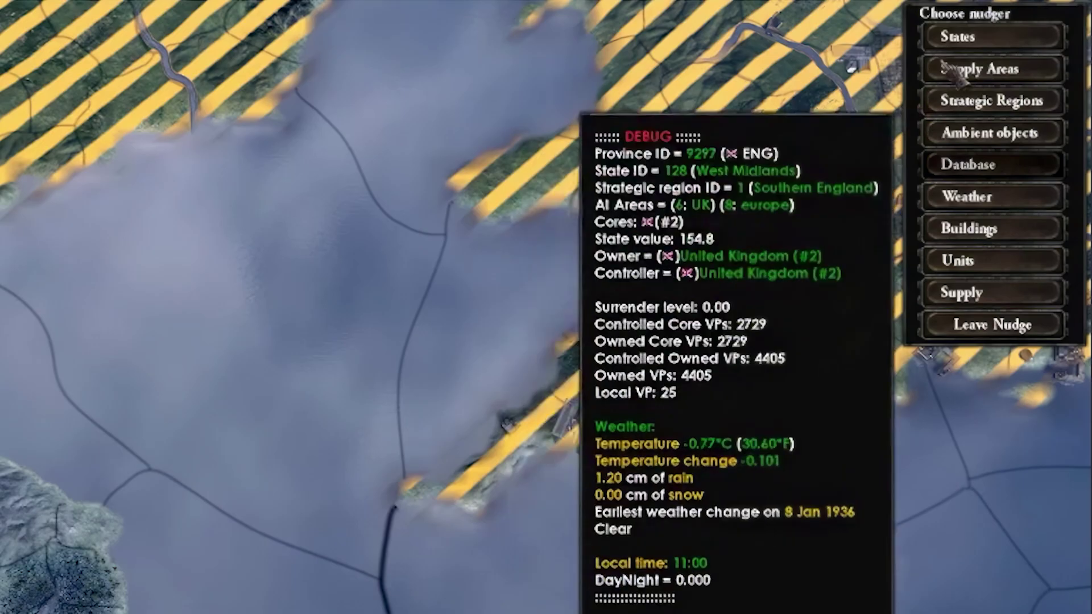
{"action": "left_click", "coordinate": [994, 166]}
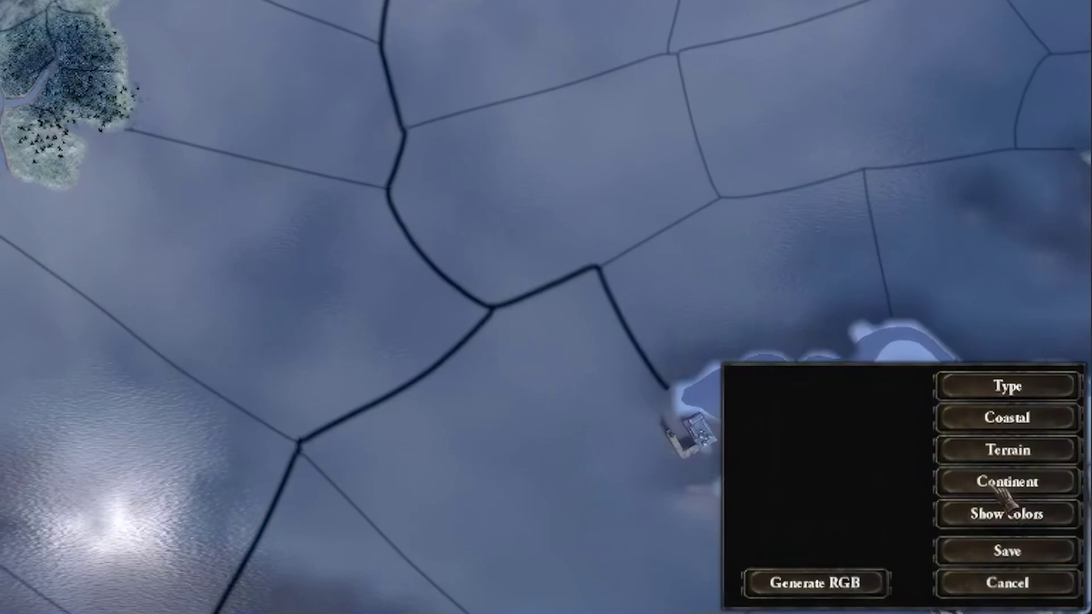
{"action": "left_click", "coordinate": [944, 487]}
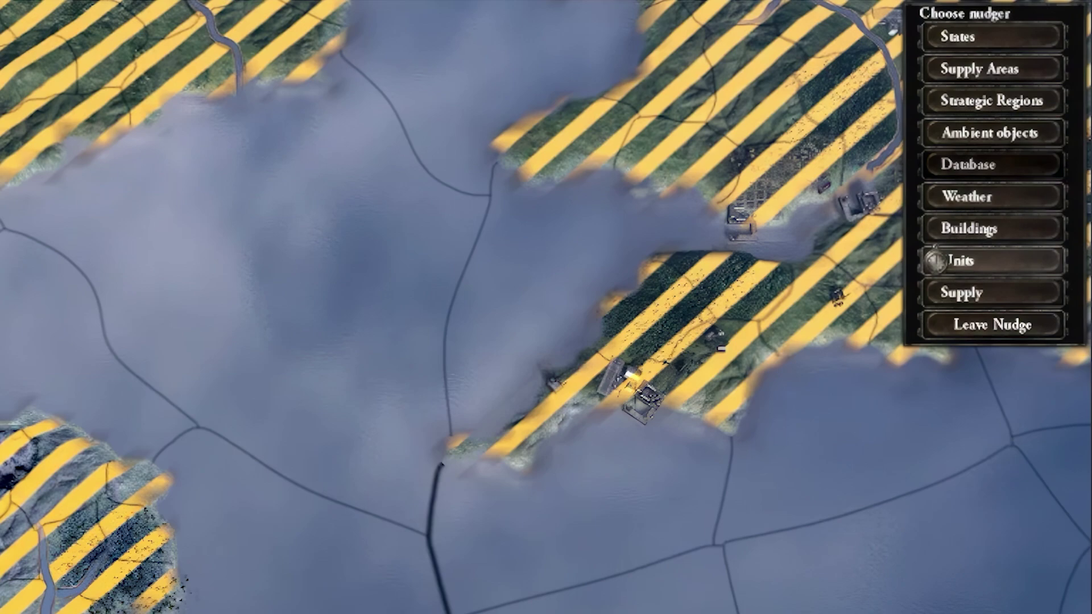
Step: Switch to the Units nudger and place unit positions in the island's provinces
{"action": "left_click", "coordinate": [938, 255]}
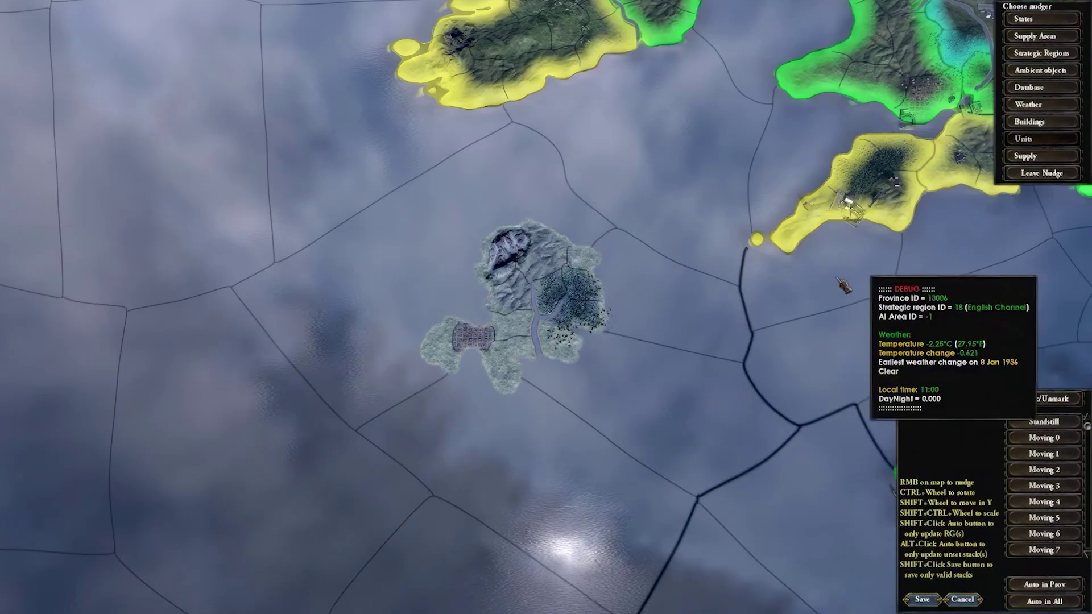
{"action": "scroll", "coordinate": [412, 344], "scroll_direction": "up", "scroll_amount": 5}
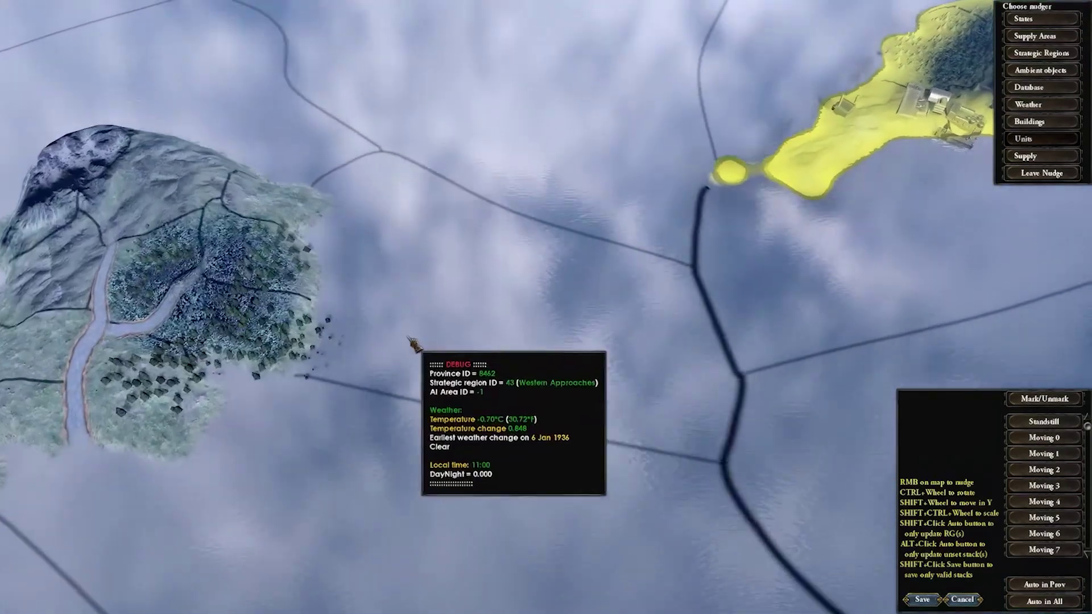
{"action": "scroll", "coordinate": [412, 344], "scroll_direction": "down", "scroll_amount": 5}
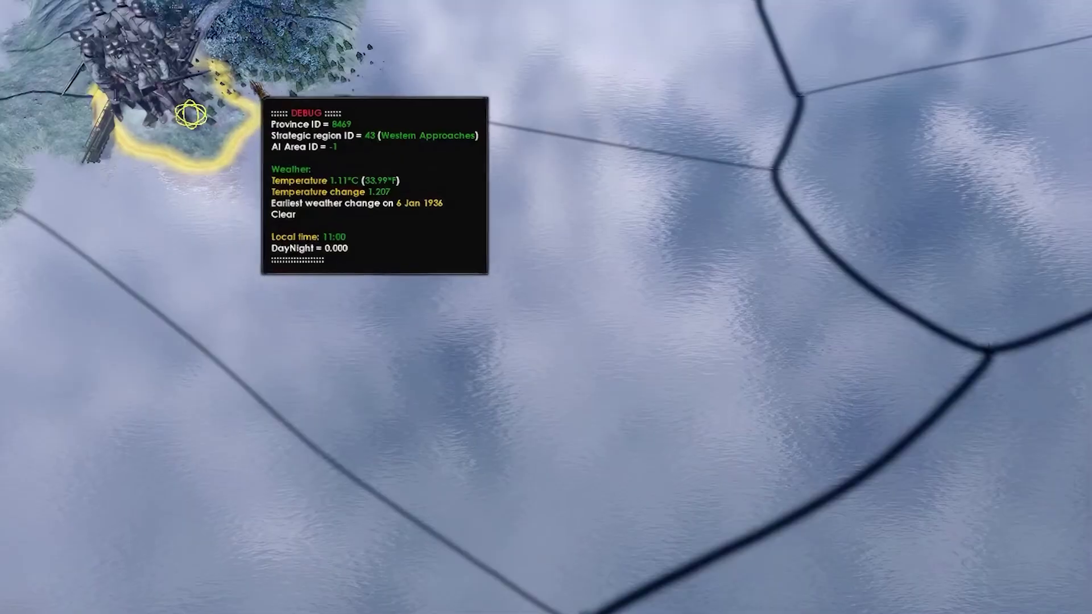
{"action": "scroll", "coordinate": [256, 94], "scroll_direction": "down", "scroll_amount": 5}
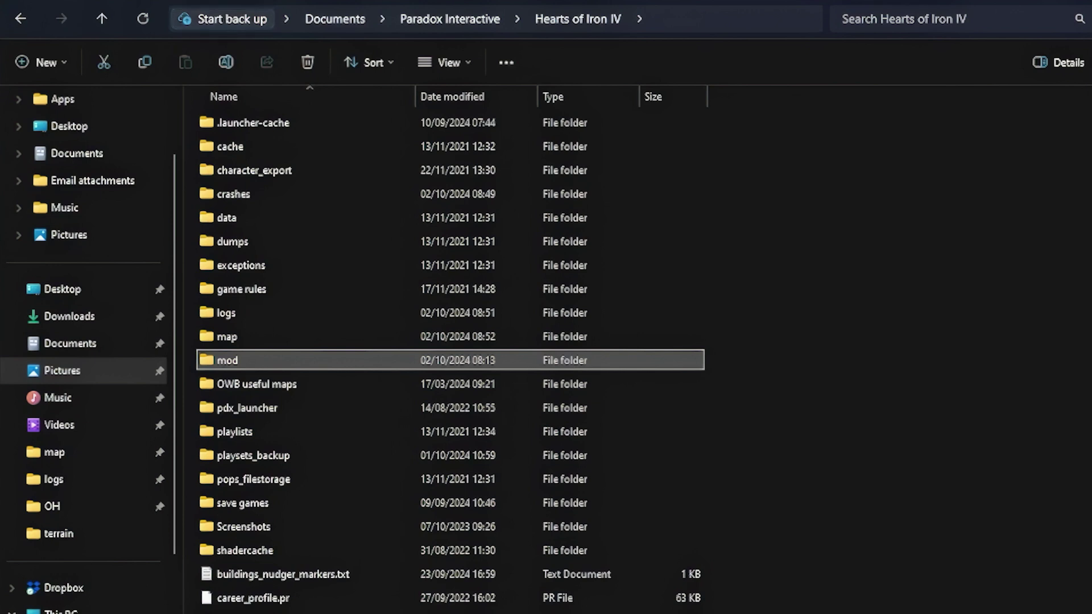
Step: Open the map folder in Documents > Paradox Interactive > Hearts of Iron IV and permanently delete definition.csv.cache
{"action": "double_click", "coordinate": [370, 341]}
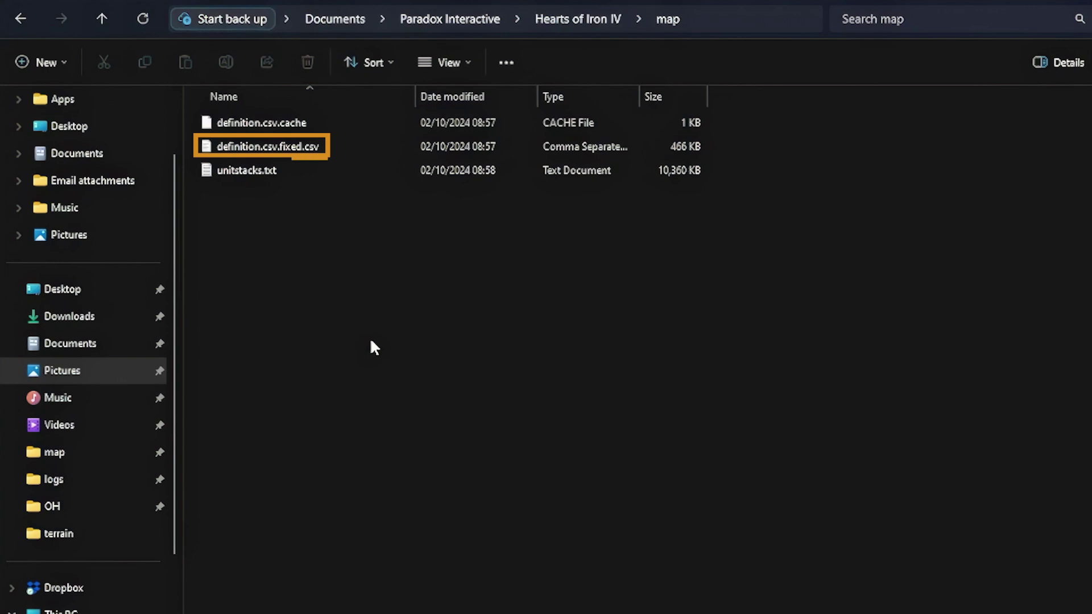
{"action": "left_click", "coordinate": [302, 124]}
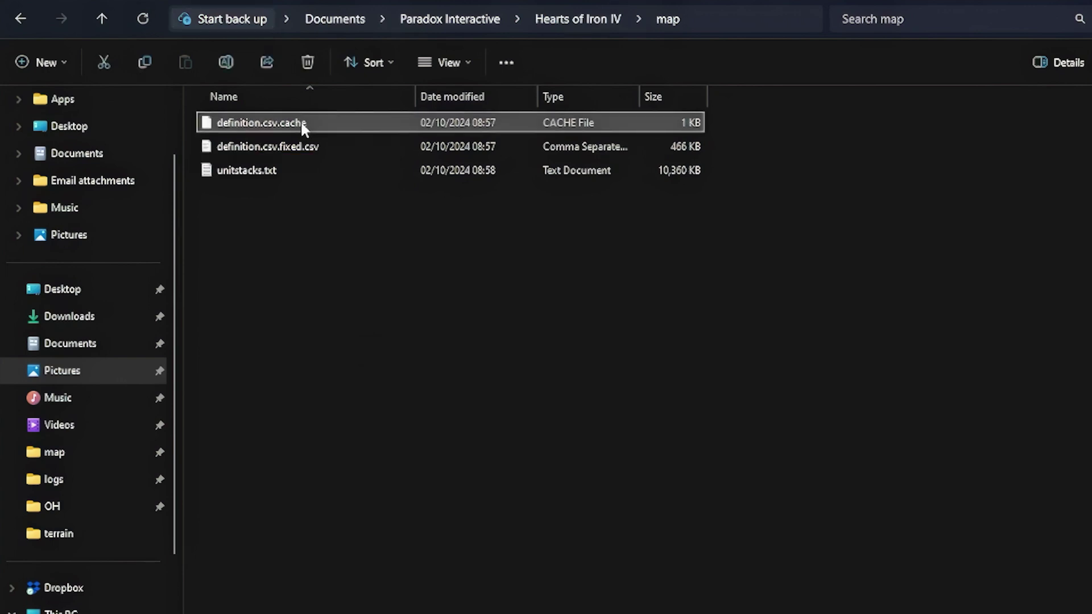
{"action": "key", "text": "shift+Delete"}
{"action": "key", "text": "Return"}
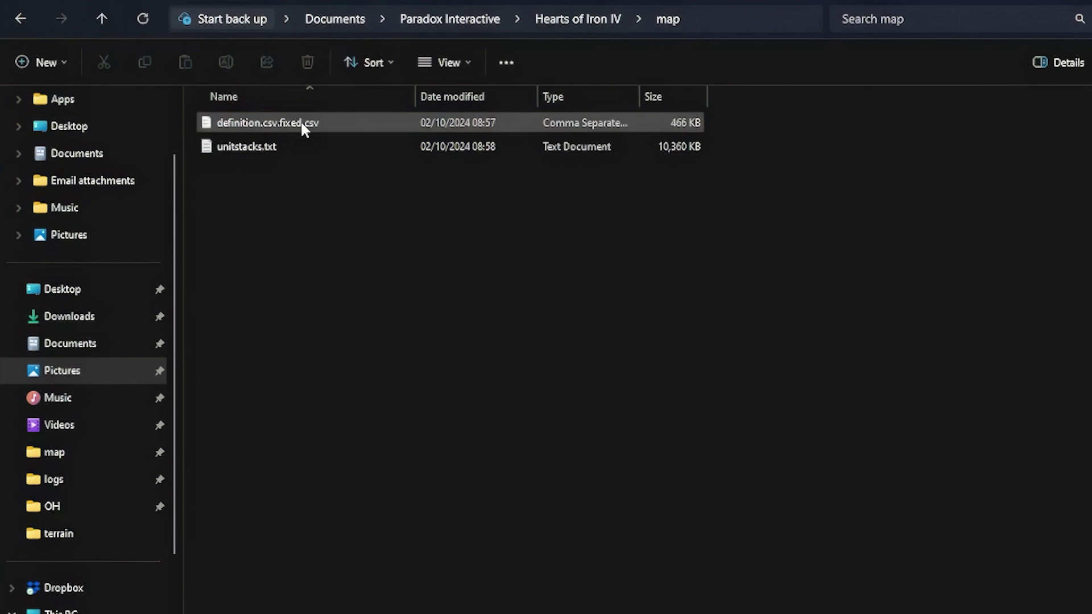
Step: Rename definition.csv.fixed.csv in the Documents map folder to definition.csv
{"action": "left_click", "coordinate": [302, 121]}
{"action": "left_click", "coordinate": [319, 118]}
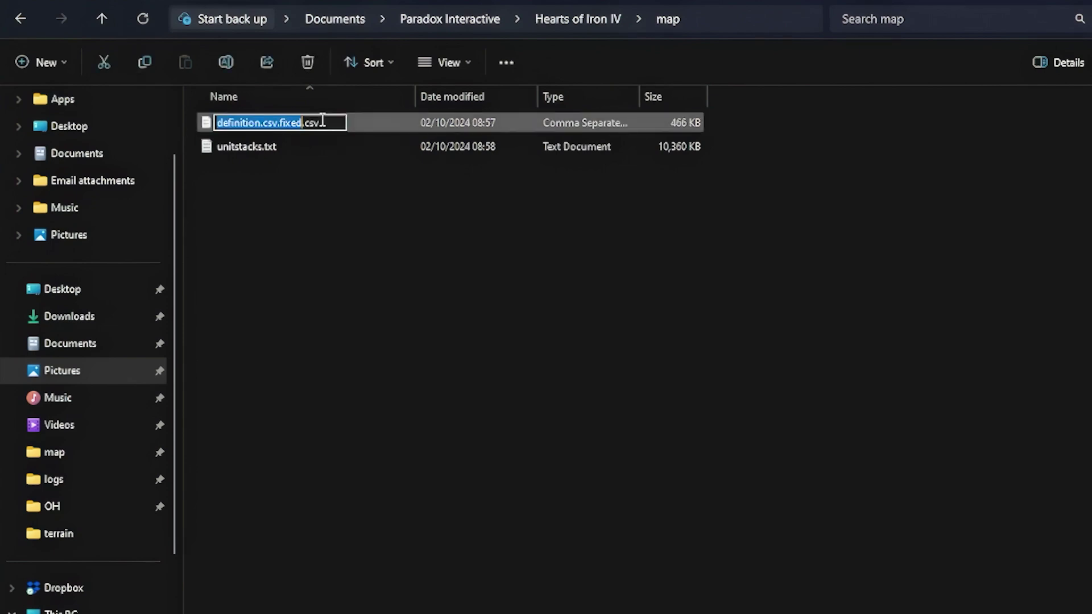
{"action": "left_click", "coordinate": [330, 120]}
{"action": "key", "text": "BackSpace"}
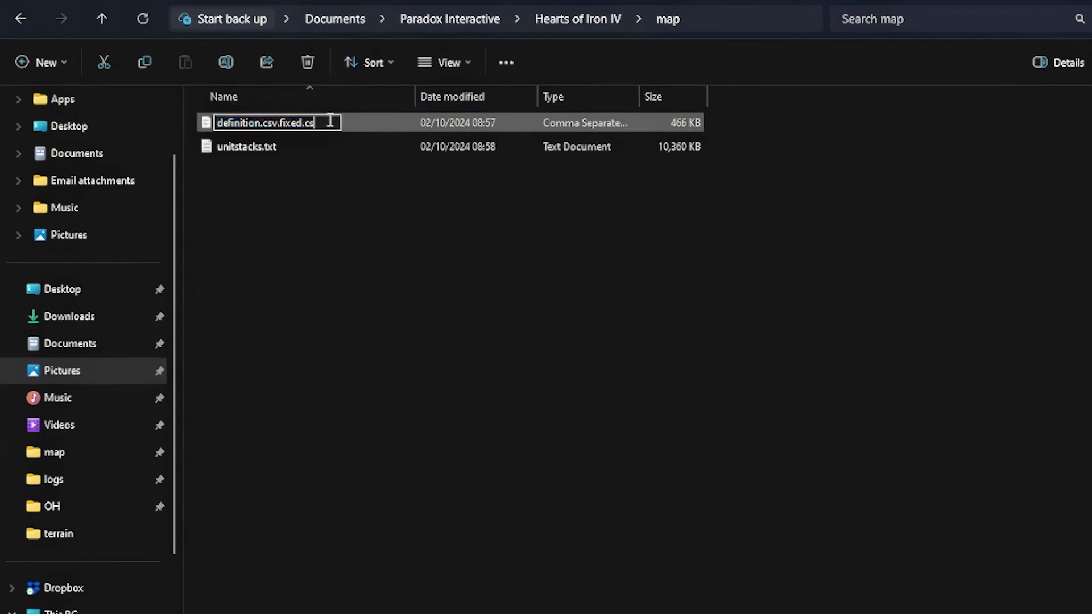
{"action": "key", "text": "BackSpace"}
{"action": "key", "text": "BackSpace"}
{"action": "key", "text": "BackSpace"}
{"action": "key", "text": "BackSpace"}
{"action": "key", "text": "BackSpace"}
{"action": "key", "text": "BackSpace"}
{"action": "key", "text": "BackSpace"}
{"action": "key", "text": "BackSpace"}
{"action": "key", "text": "BackSpace"}
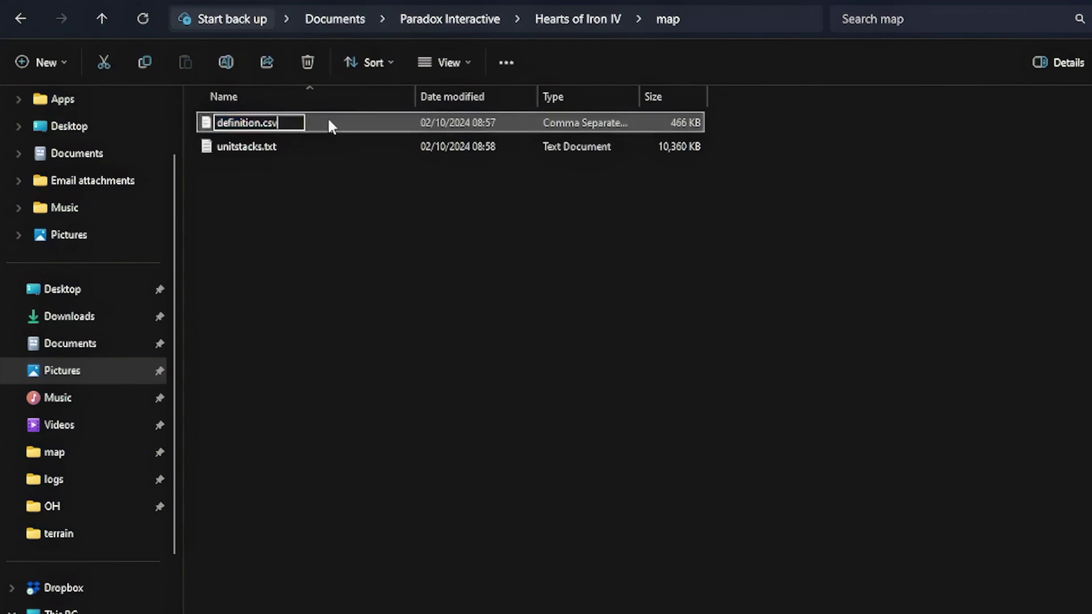
{"action": "key", "text": "Return"}
{"action": "left_click", "coordinate": [355, 215]}
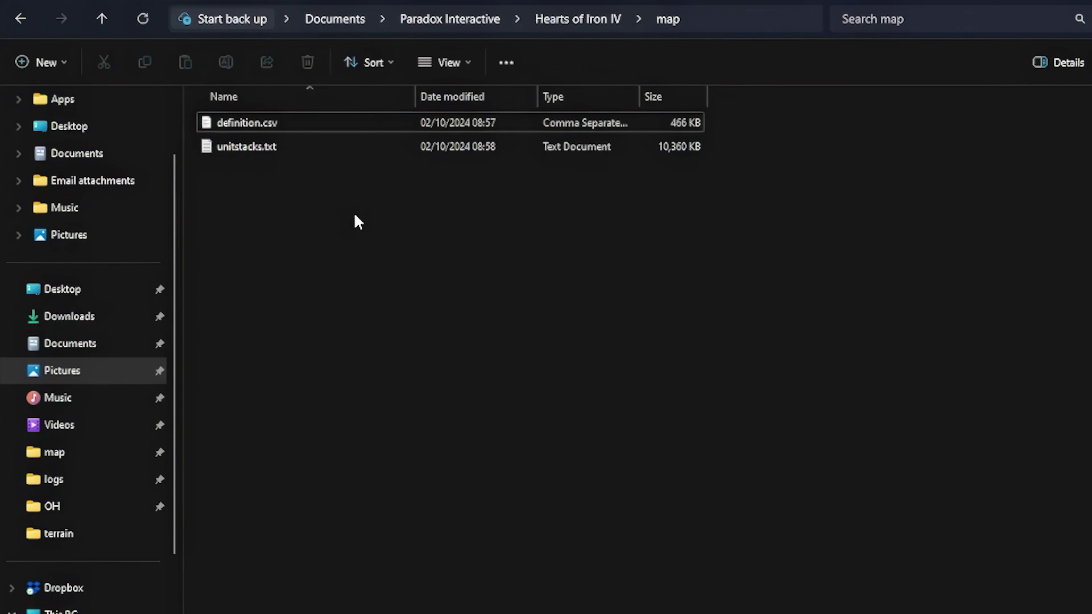
Step: Copy definition.csv and unitstacks.txt into the MyFirstMod map folder, replacing the existing definition.csv
{"action": "left_click_drag", "start_coordinate": [344, 203], "coordinate": [271, 126]}
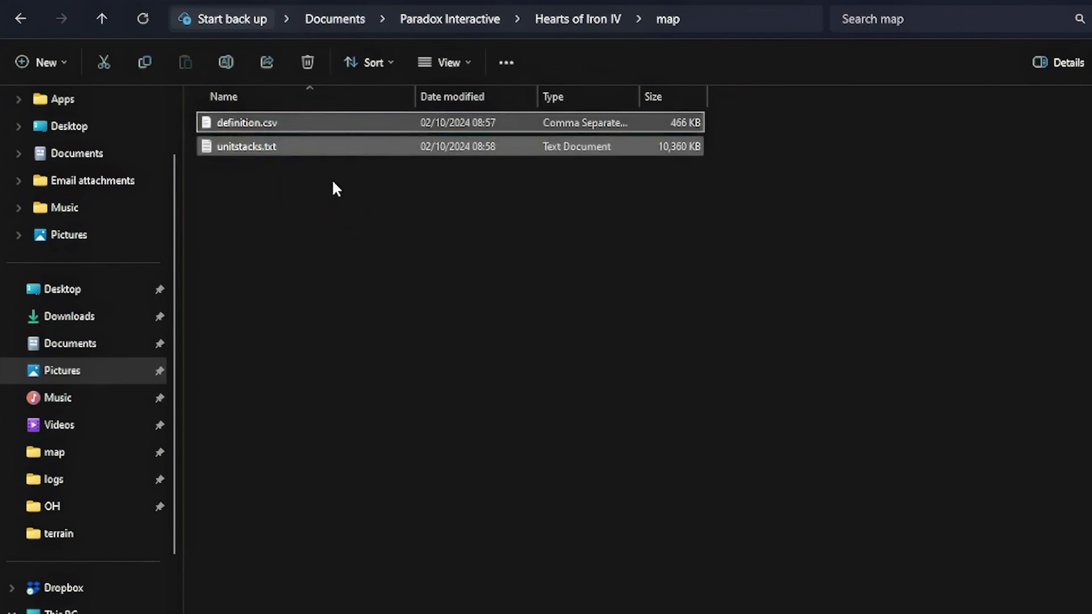
{"action": "left_click", "coordinate": [617, 14]}
{"action": "double_click", "coordinate": [292, 363]}
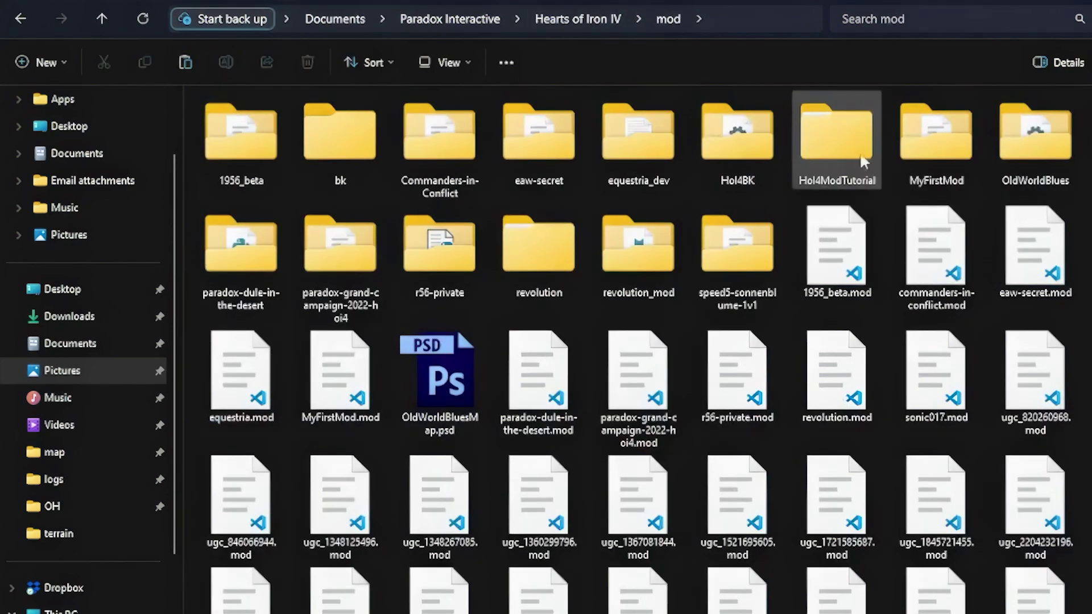
{"action": "double_click", "coordinate": [956, 122]}
{"action": "double_click", "coordinate": [785, 132]}
{"action": "key", "text": "ctrl+v"}
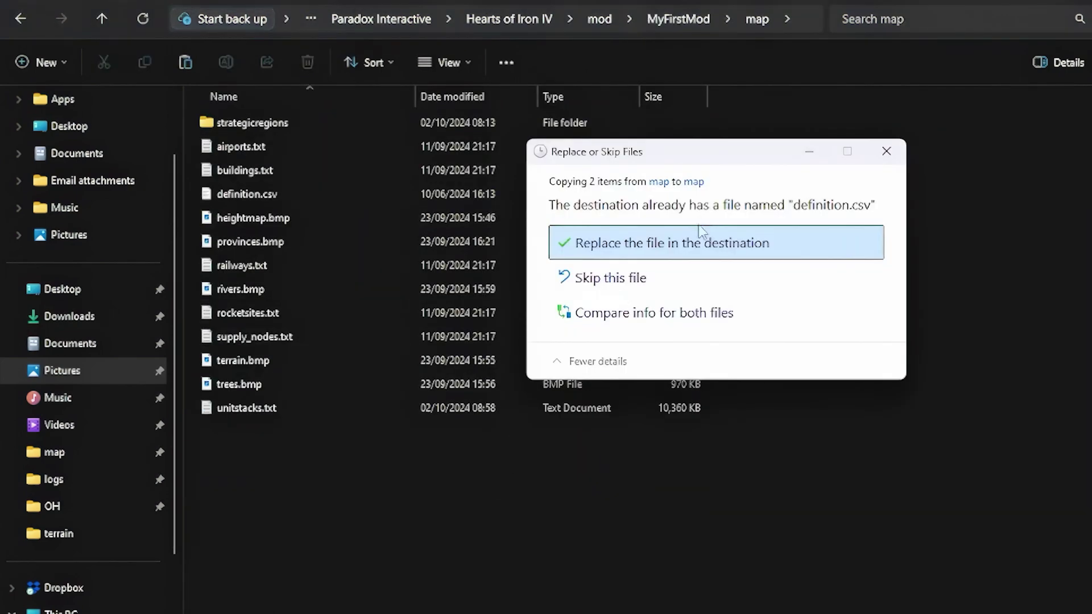
{"action": "left_click", "coordinate": [694, 241]}
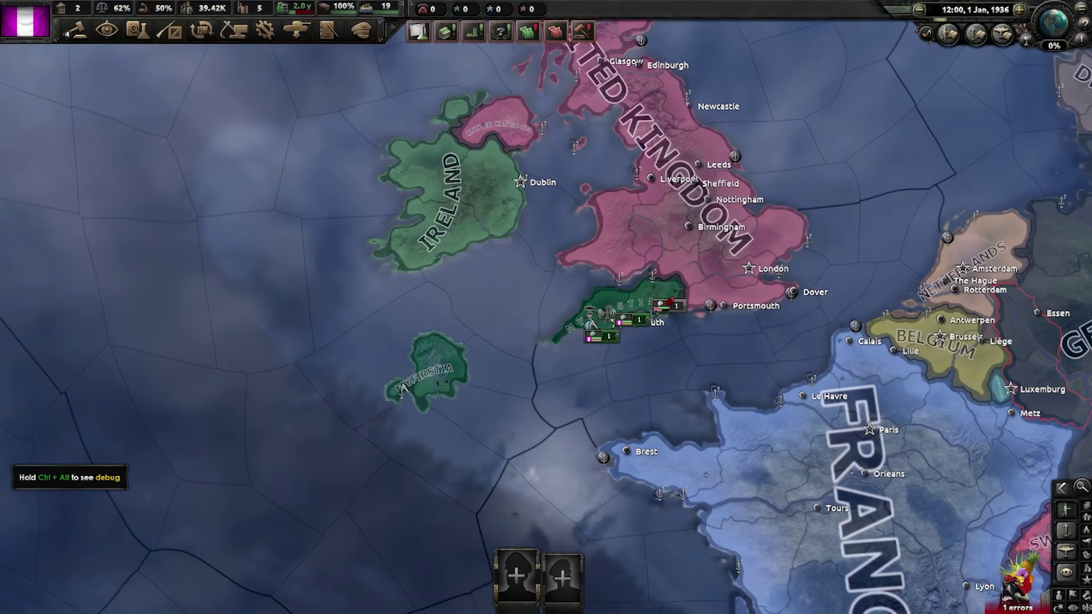
Step: Switch to Hearts of Iron IV and inspect the new island southwest of Britain up close
{"action": "scroll", "coordinate": [448, 424], "scroll_direction": "up", "scroll_amount": 6}
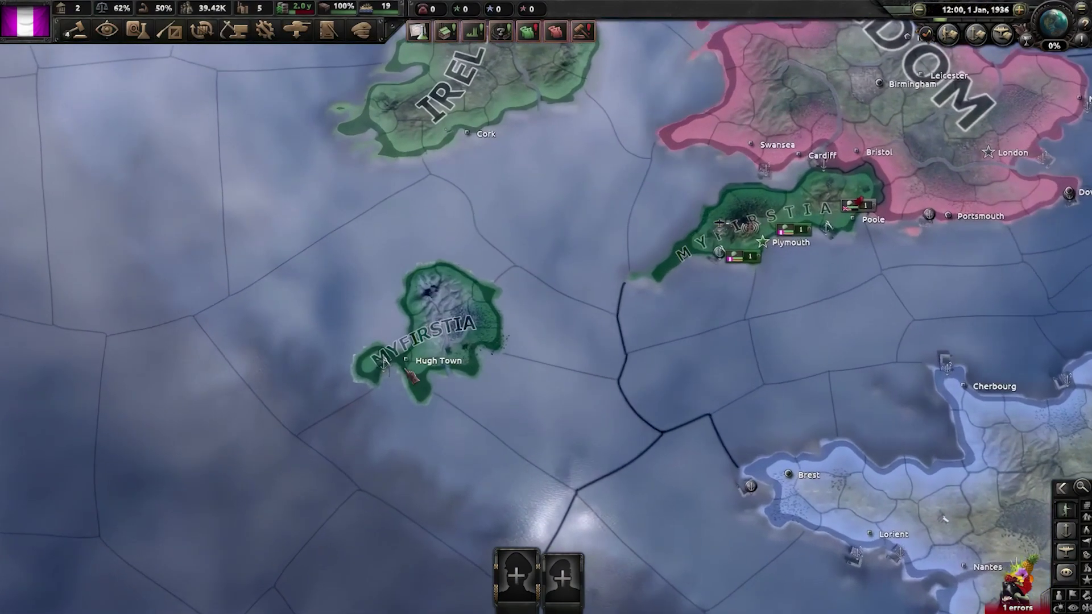
{"action": "left_click", "coordinate": [462, 336]}
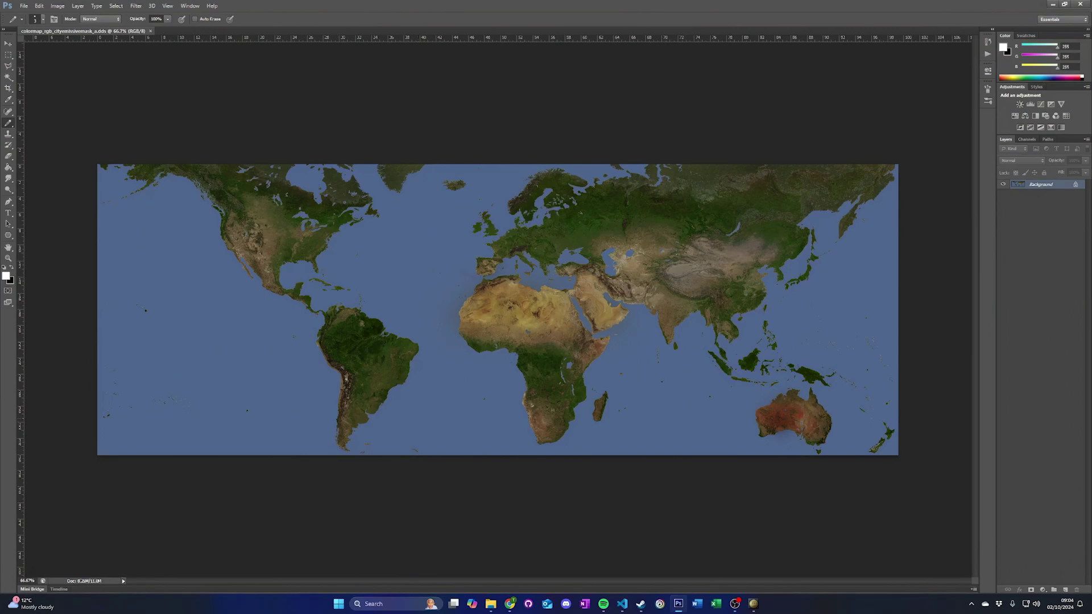
Step: Switch to Photoshop and preview the Alpha 1 channel of colormap_rgb_cityemissionmask_a.dds, leaving it hidden again
{"action": "left_click", "coordinate": [1027, 139]}
{"action": "left_click", "coordinate": [1002, 187]}
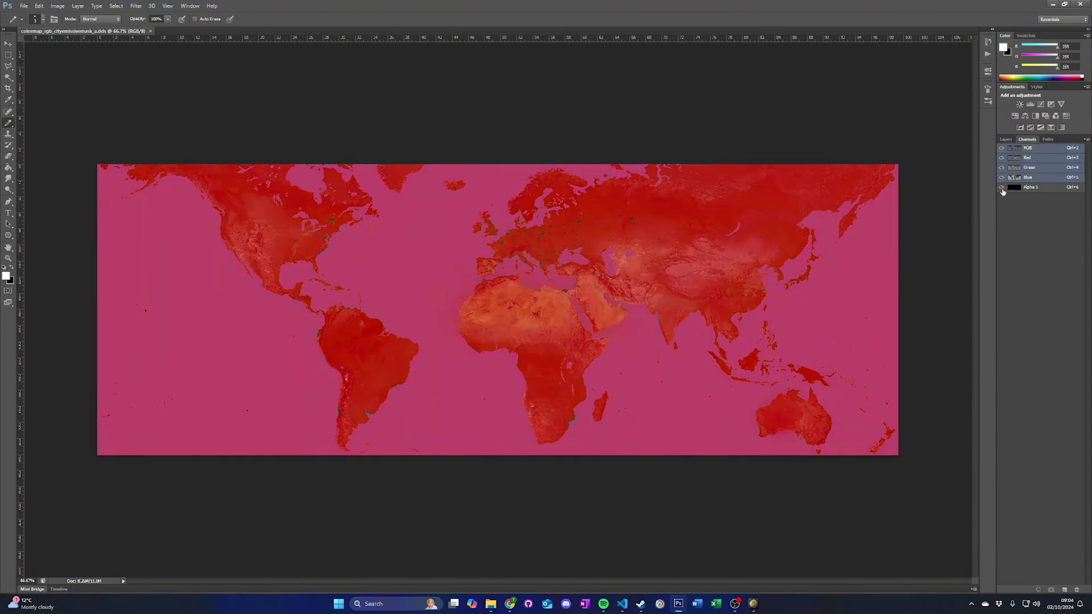
{"action": "left_click", "coordinate": [1002, 188]}
{"action": "left_click", "coordinate": [1002, 189]}
{"action": "left_click", "coordinate": [1002, 188]}
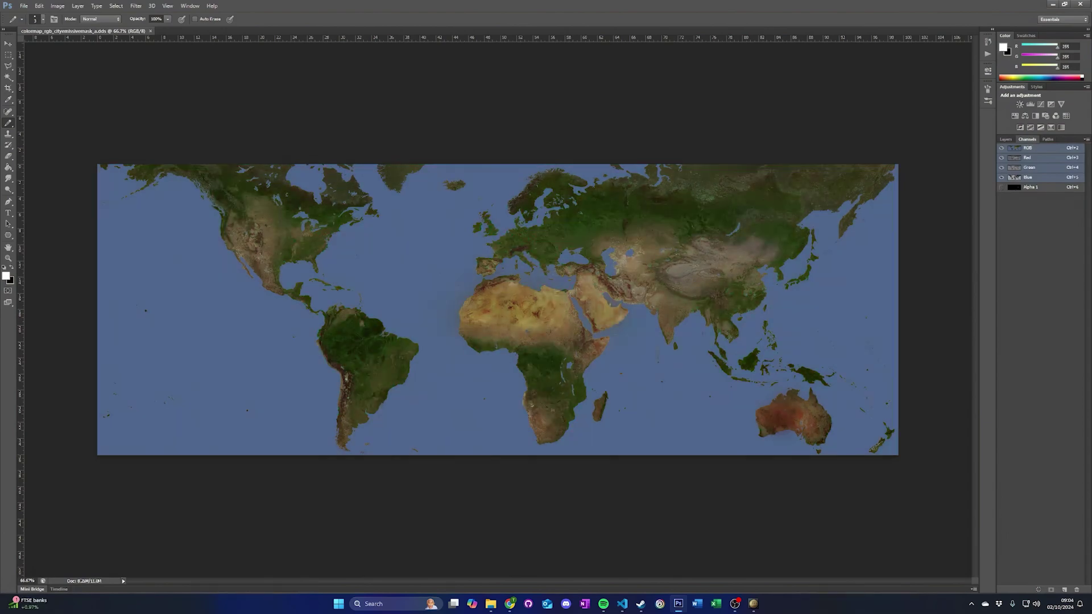